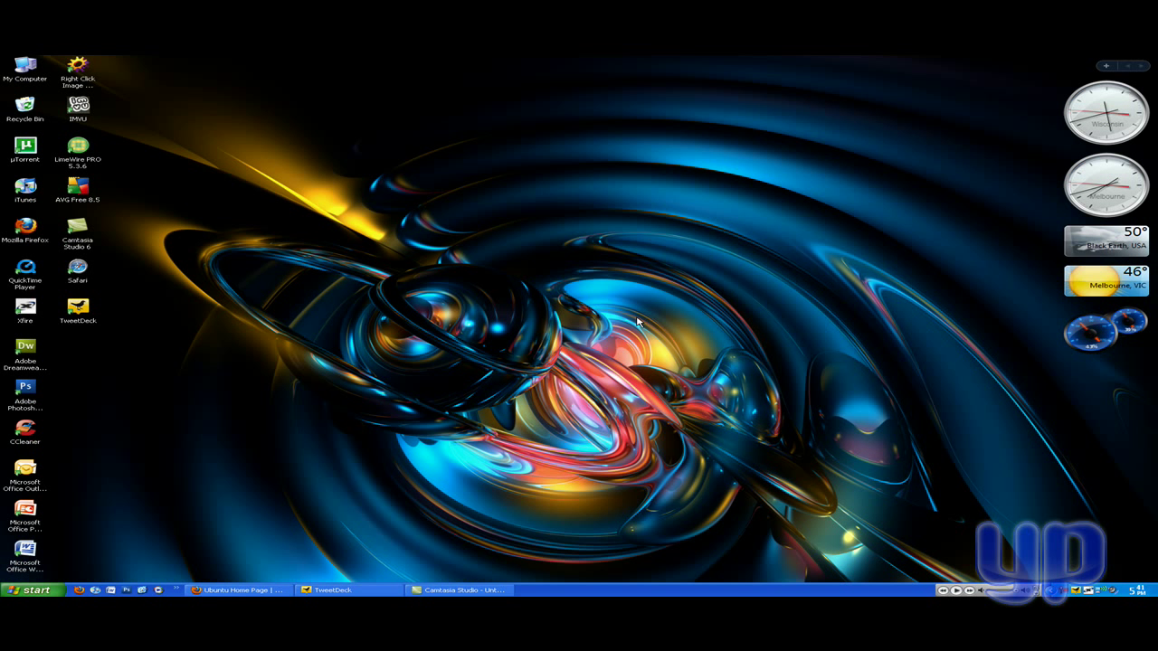
click(258, 590)
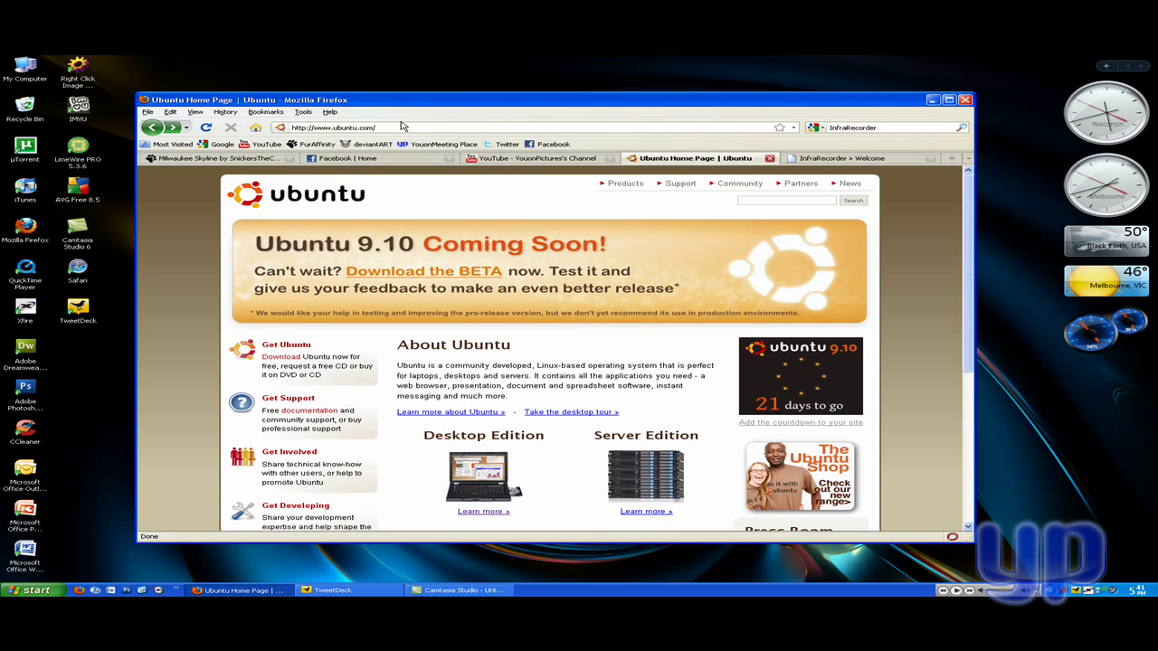
drag(379, 127, 299, 127)
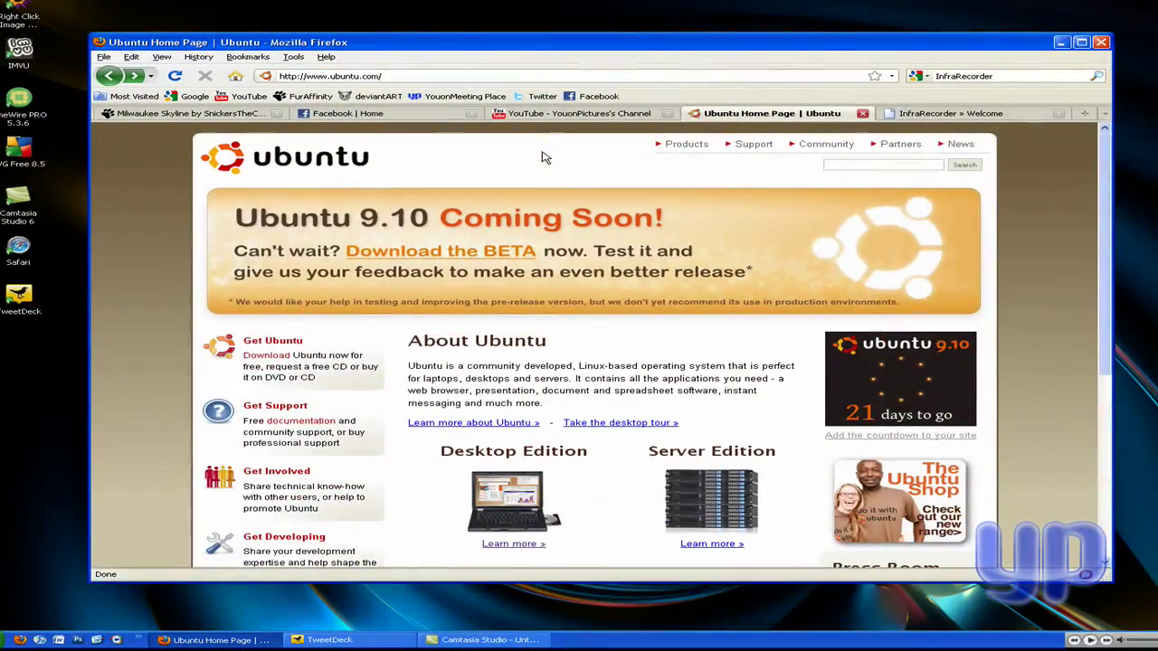
scroll(362, 396, down, 1)
scroll(362, 397, up, 1)
scroll(1102, 209, down, 1)
scroll(1102, 208, up, 1)
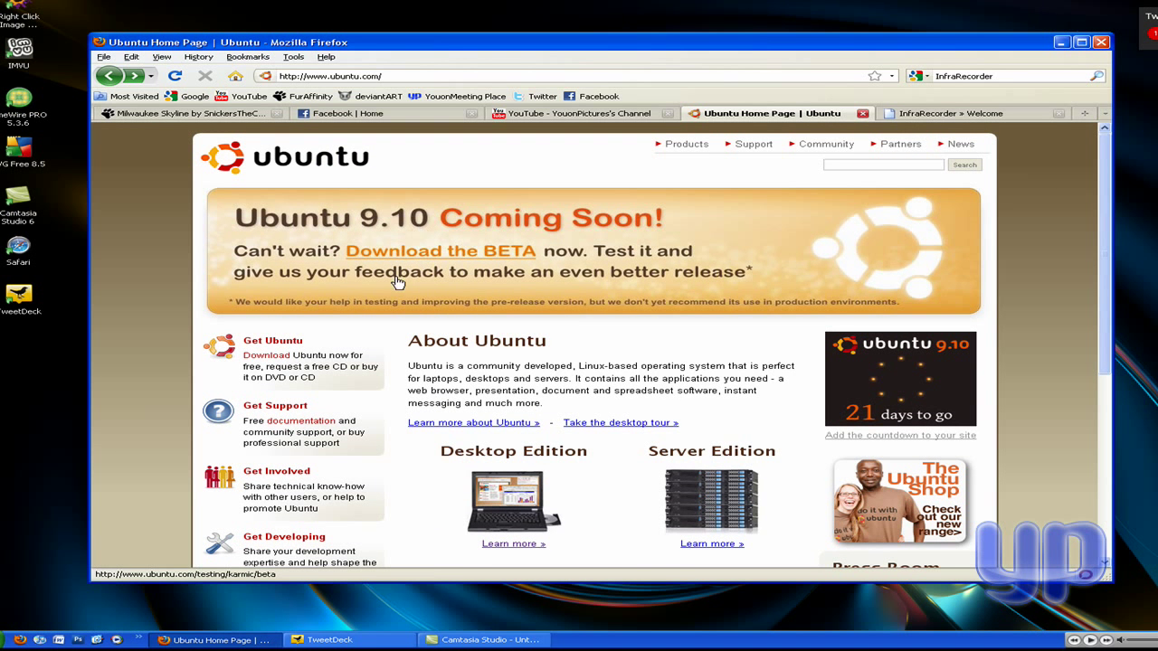
scroll(353, 402, down, 1)
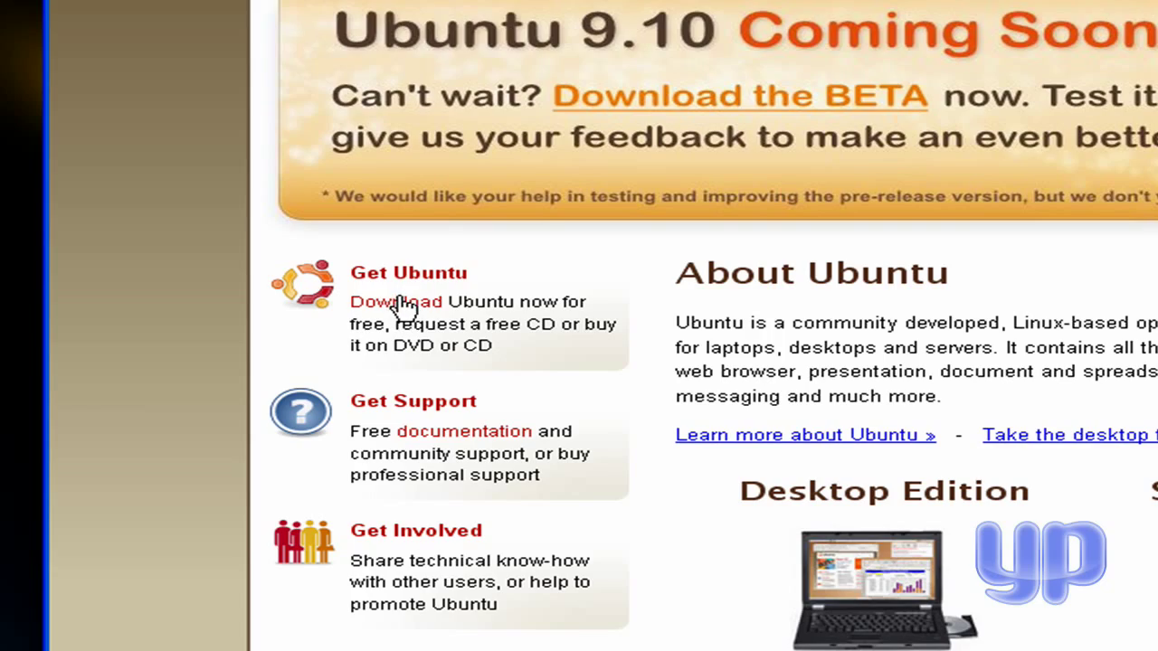
- Open the Ubuntu download page, view the Netbook Remix options, then return to Desktop Edition
click(403, 307)
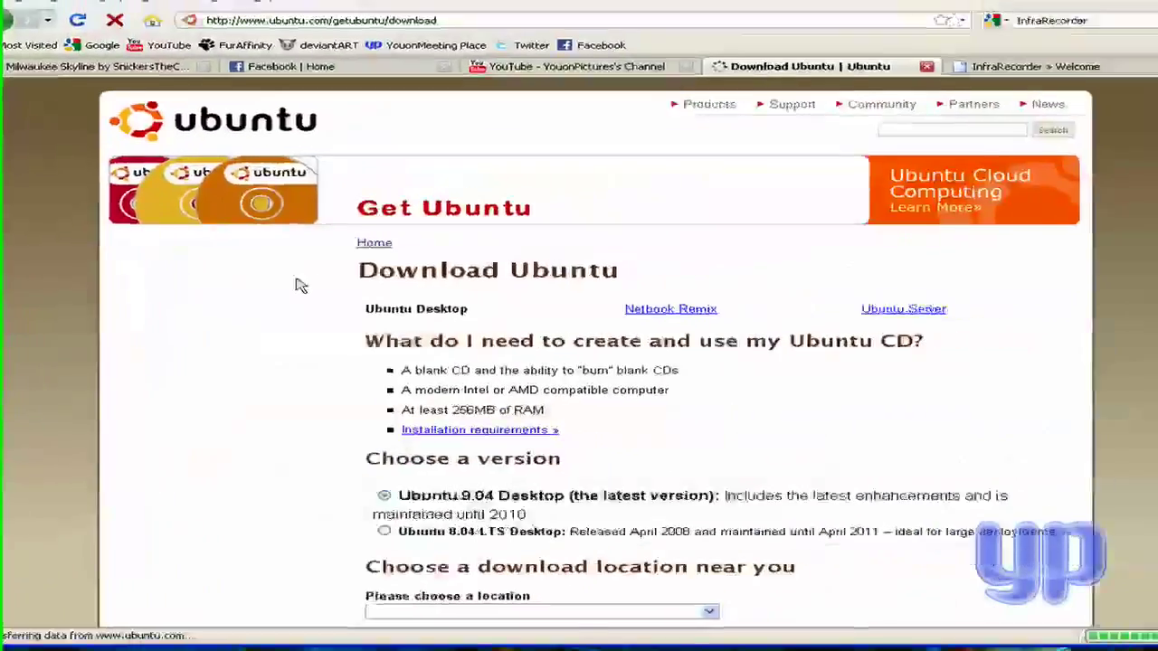
scroll(282, 306, down, 2)
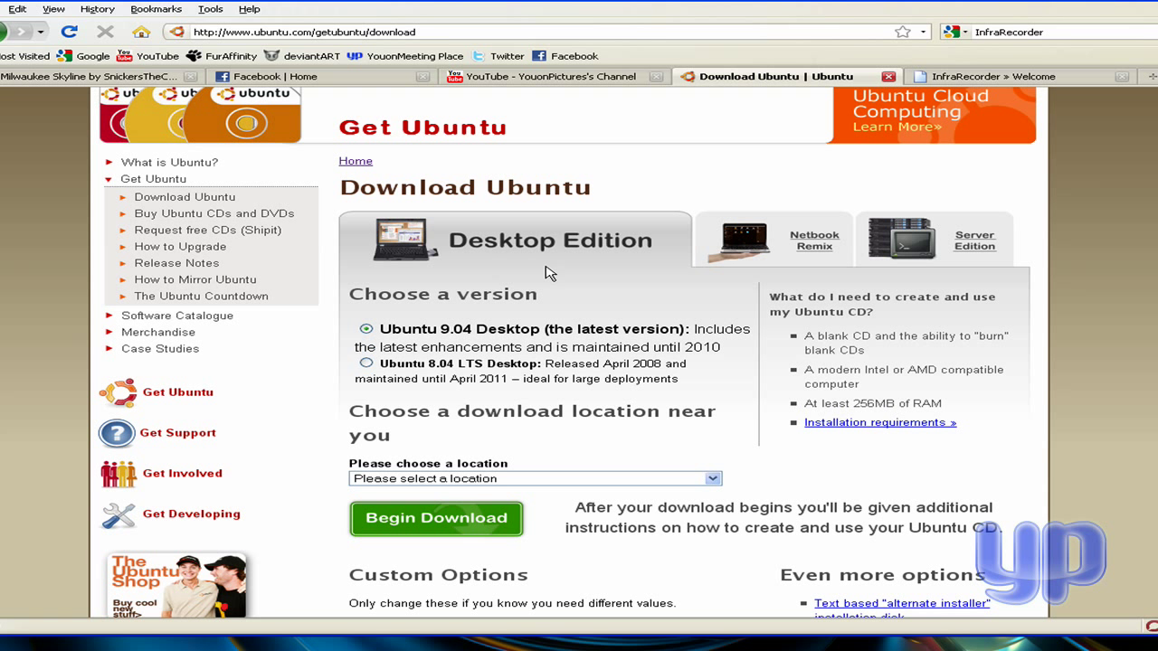
click(814, 237)
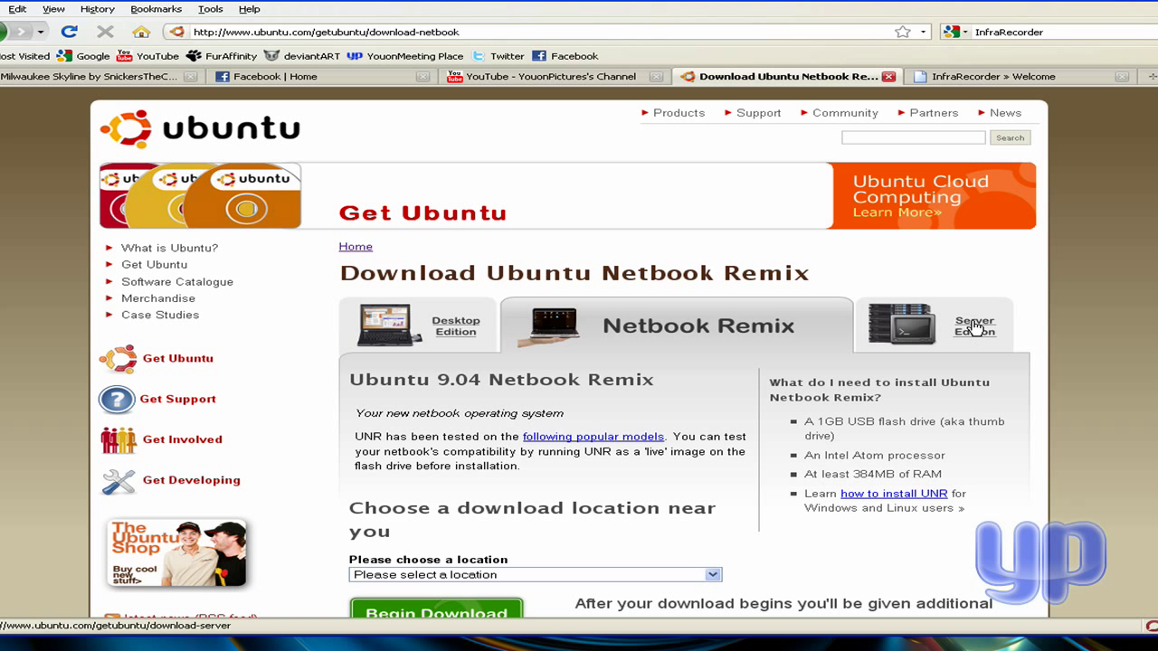
click(460, 337)
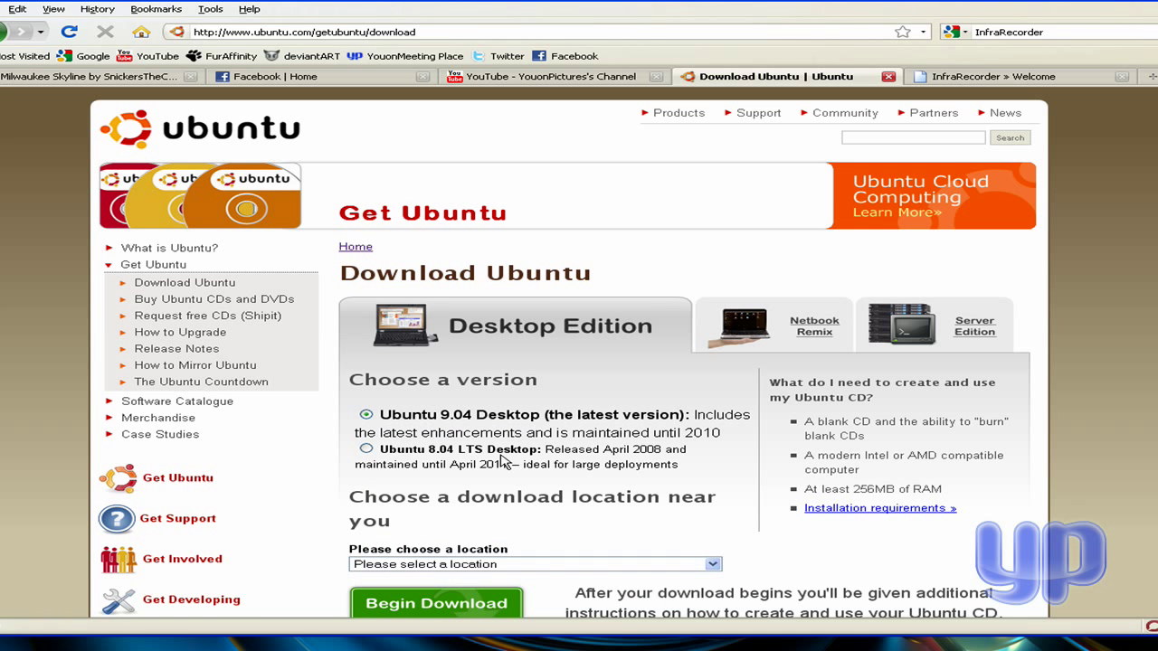
scroll(502, 457, down, 1)
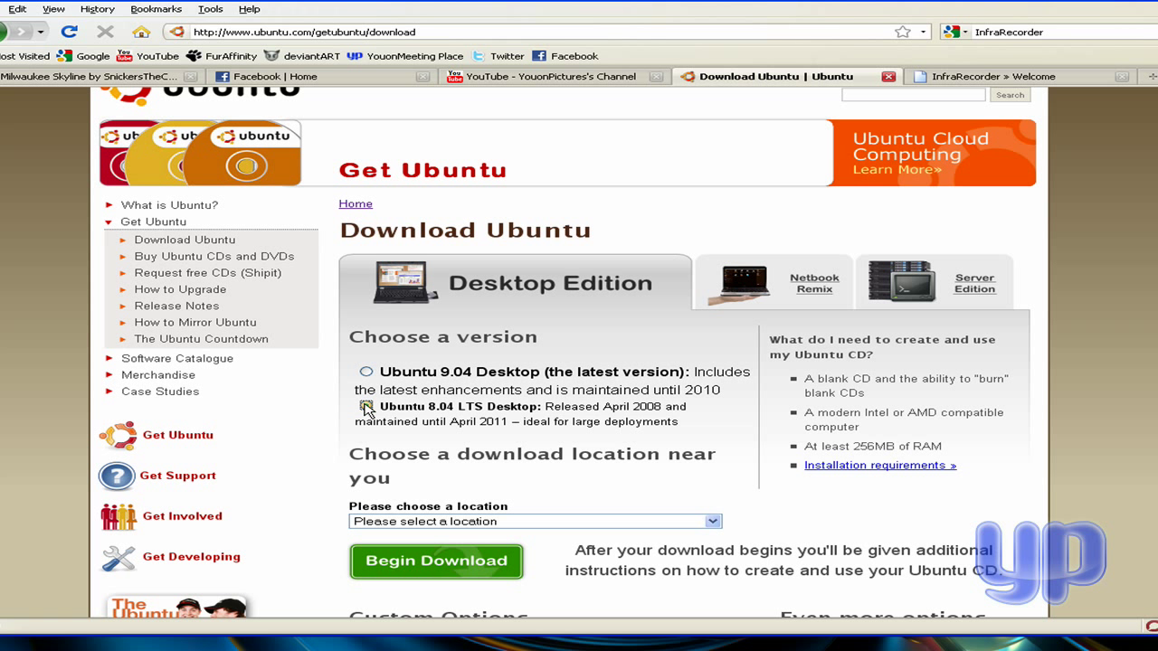
- Choose Ubuntu 9.04 Desktop as the version instead of 8.04 LTS
click(366, 407)
click(366, 372)
scroll(534, 506, down, 2)
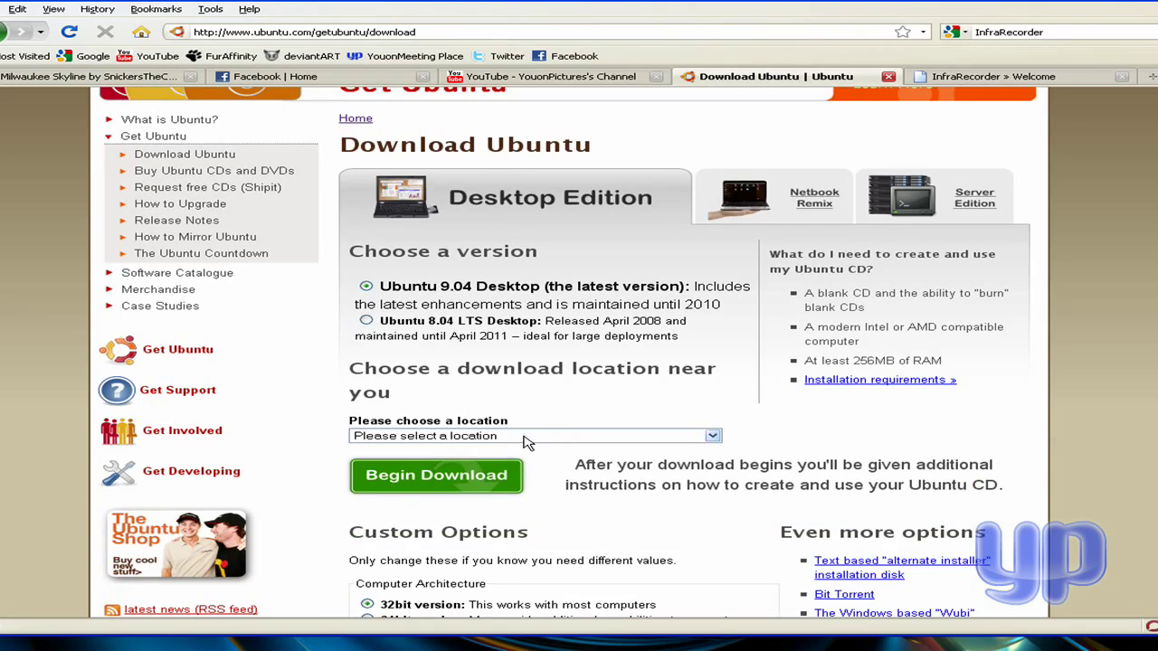
- Pick Australia Optus from the Oceania section of the download location list
click(528, 437)
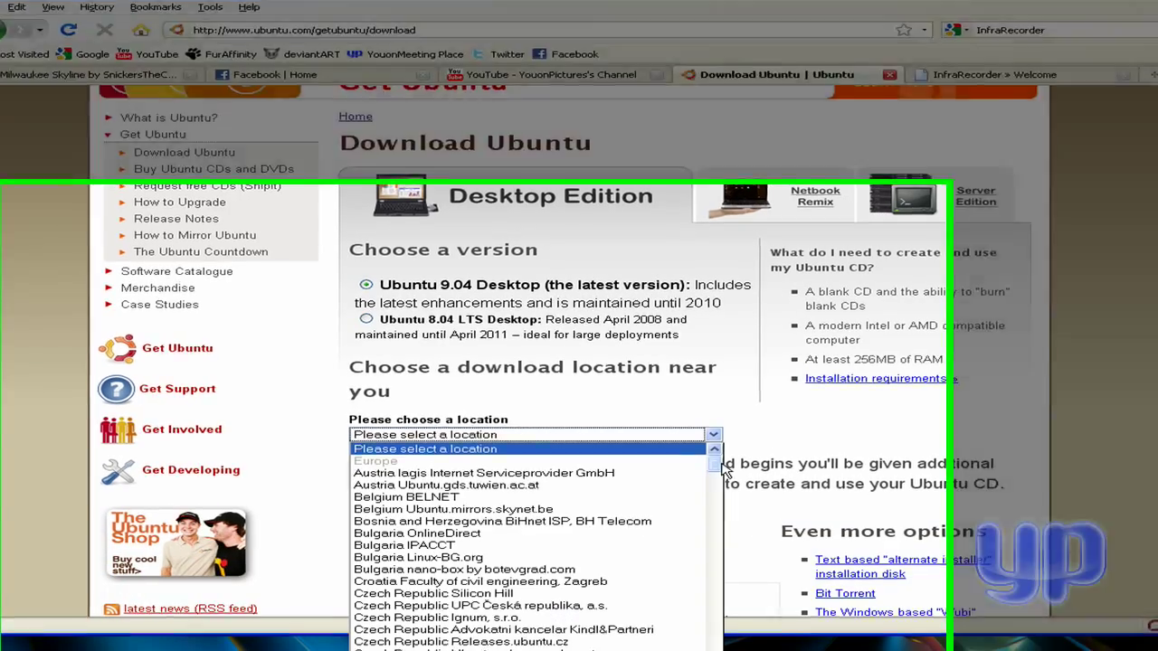
drag(715, 462, 720, 489)
drag(884, 371, 852, 591)
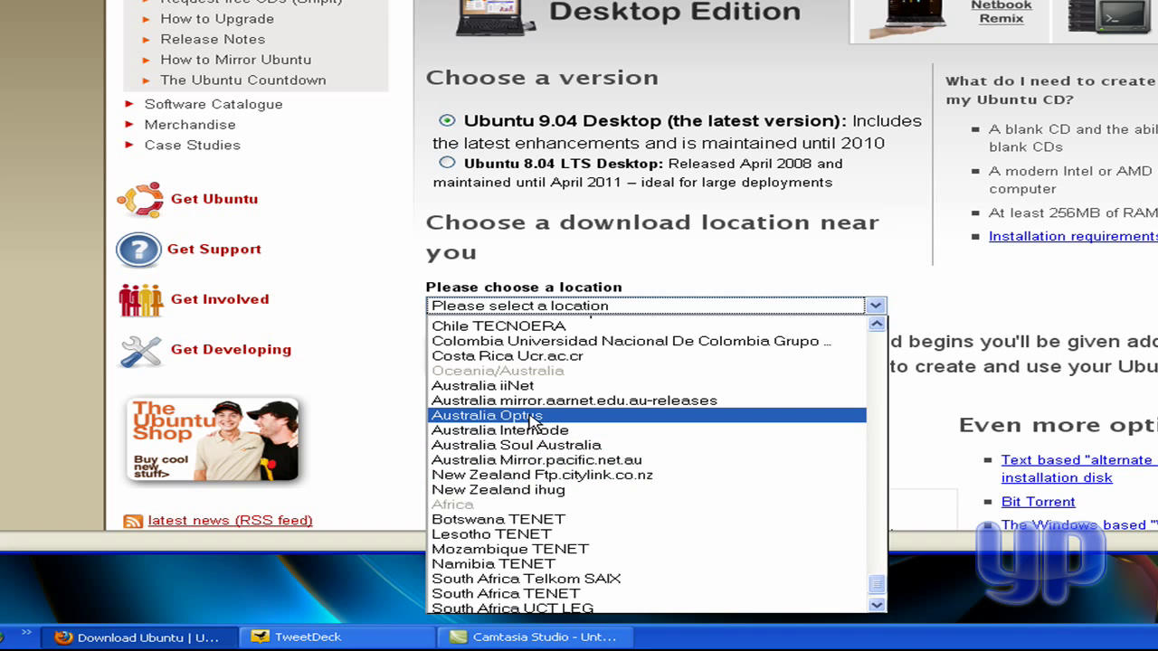
click(534, 417)
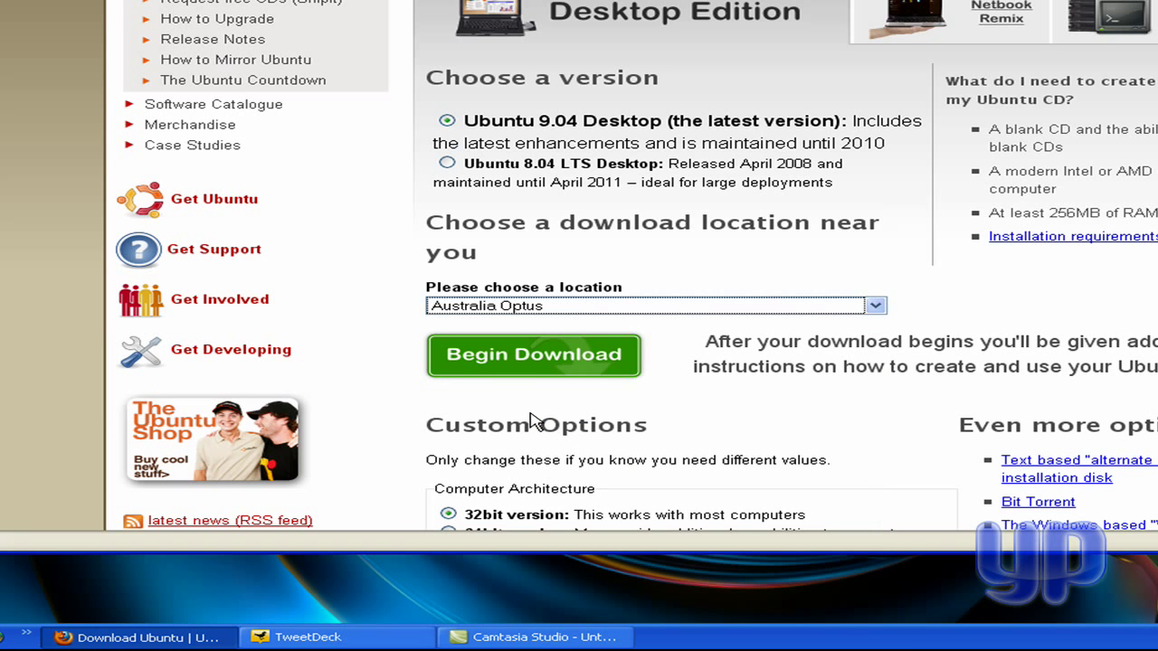
click(593, 308)
drag(876, 587, 877, 497)
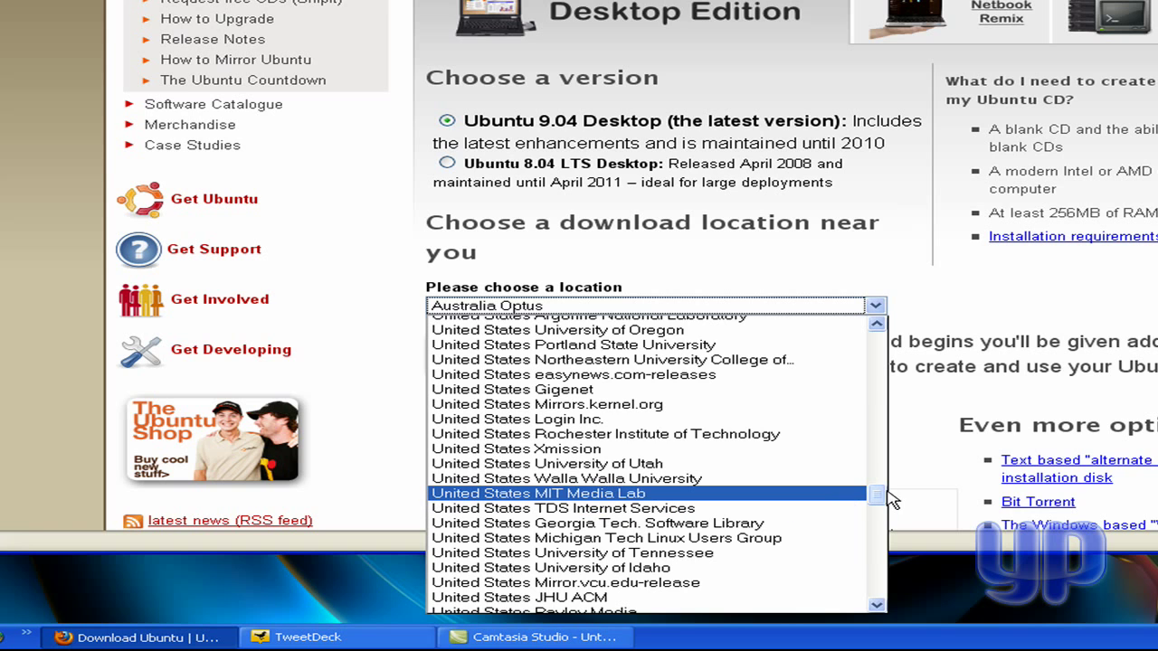
drag(879, 497, 880, 588)
click(526, 479)
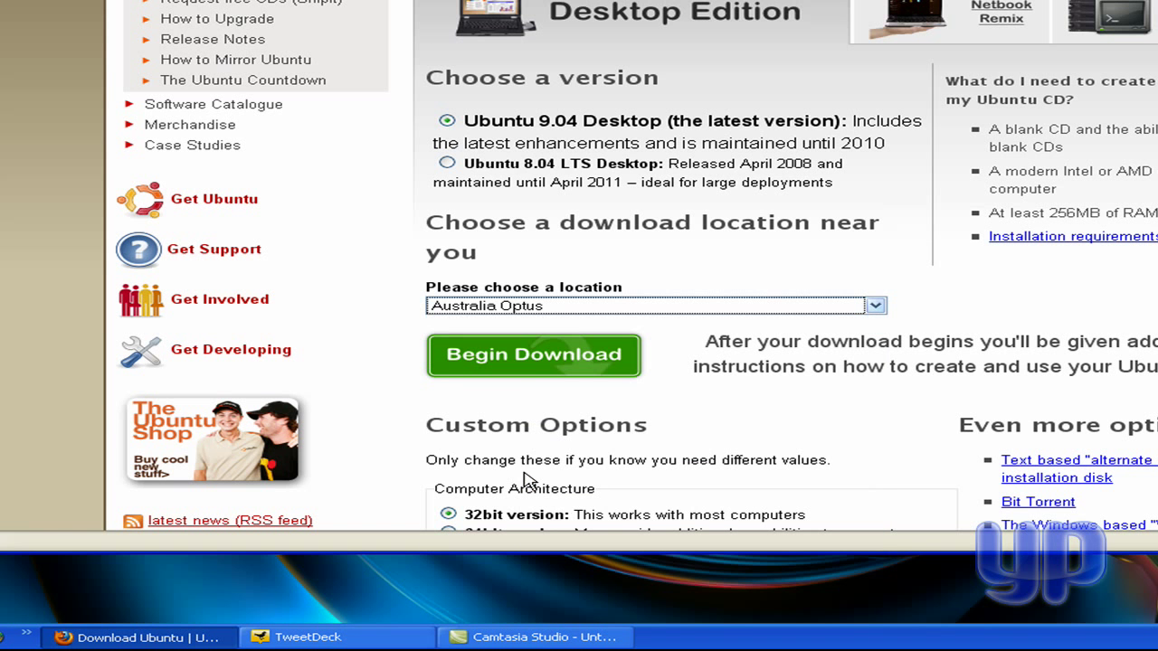
- Begin the Ubuntu 9.04 download, go back, and begin it again
click(530, 360)
scroll(499, 428, down, 3)
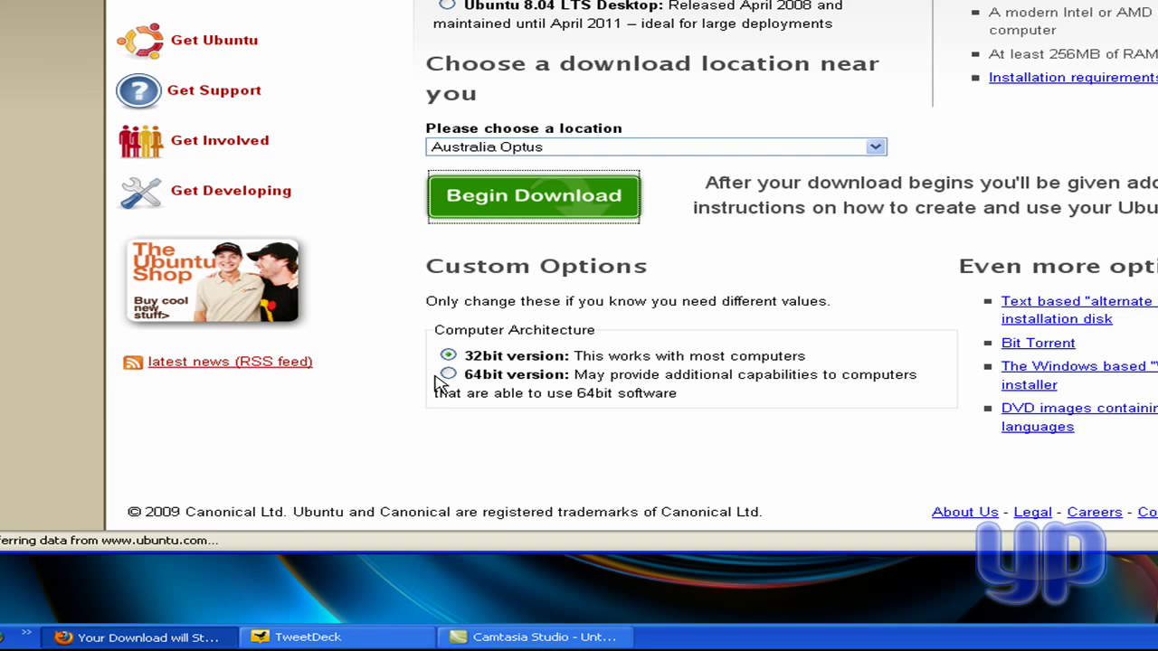
key(BackSpace)
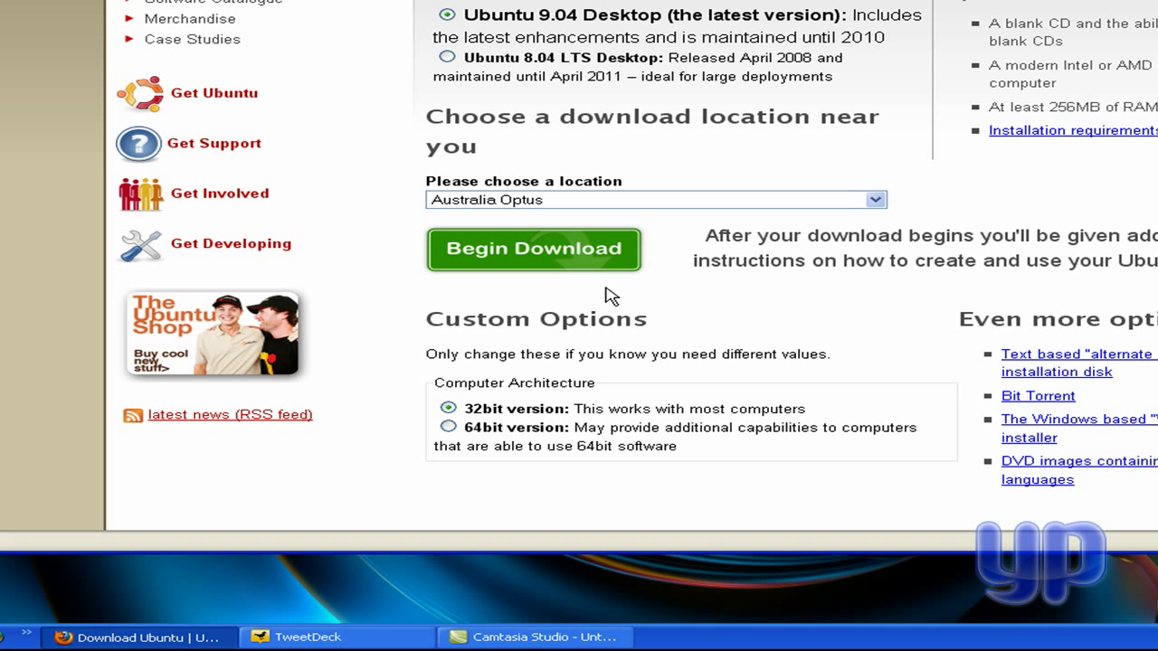
click(547, 246)
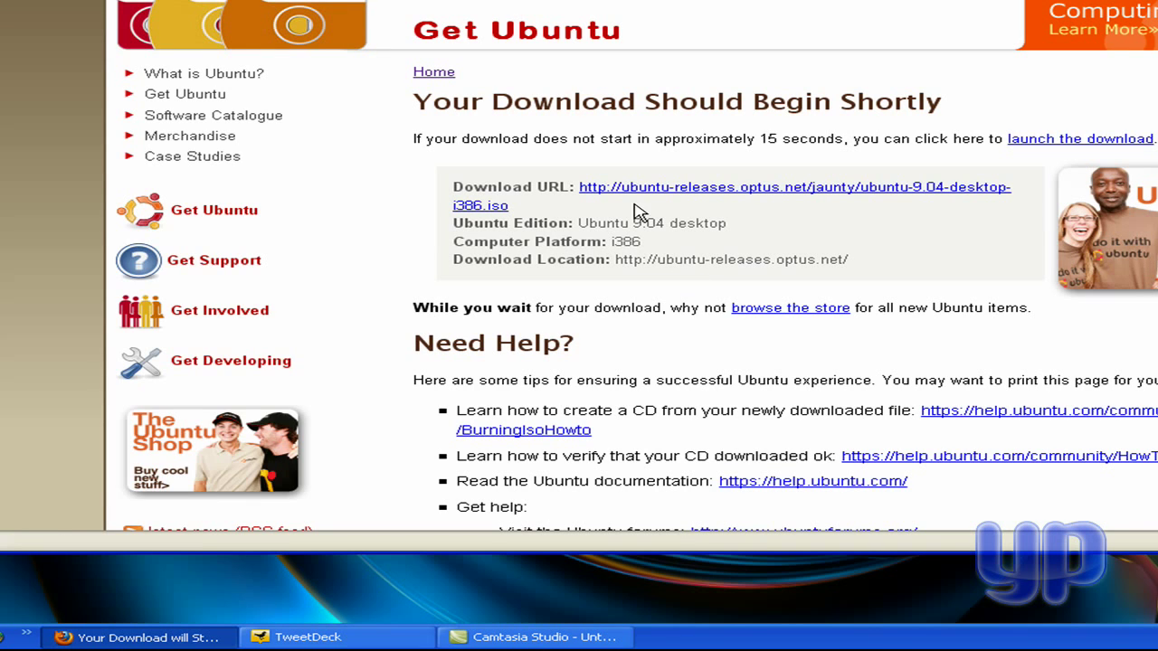
- Trigger the ubuntu-9.04-desktop-i386.iso download, check the Open with list (WinRAR), and cancel the prompt
click(599, 193)
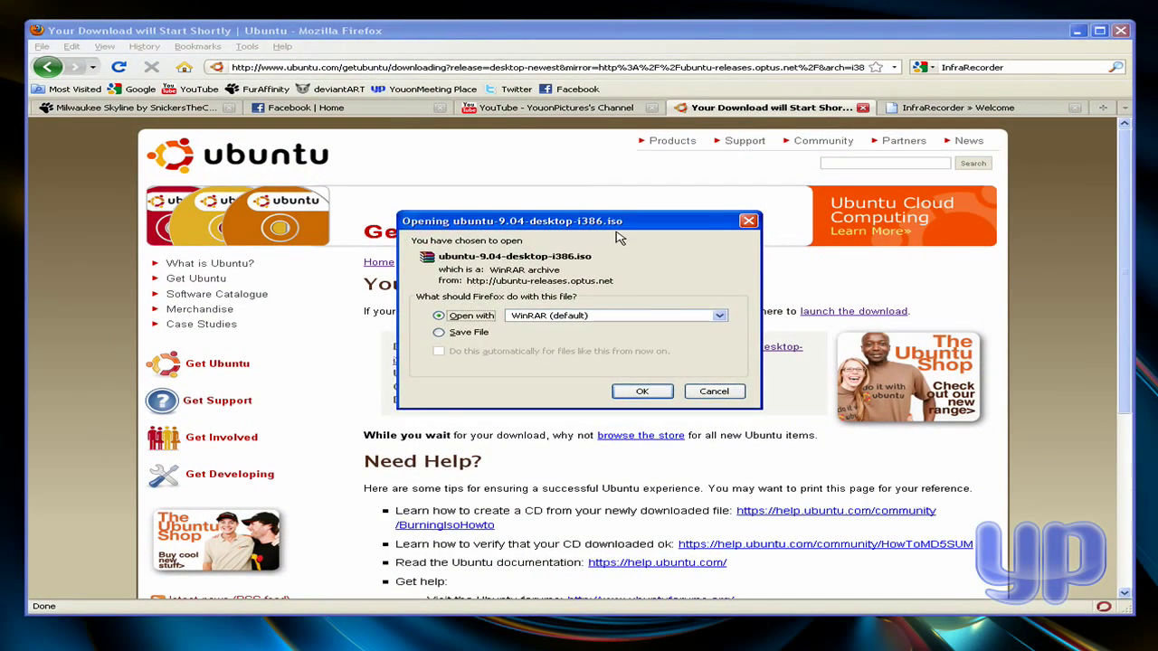
drag(621, 226, 609, 344)
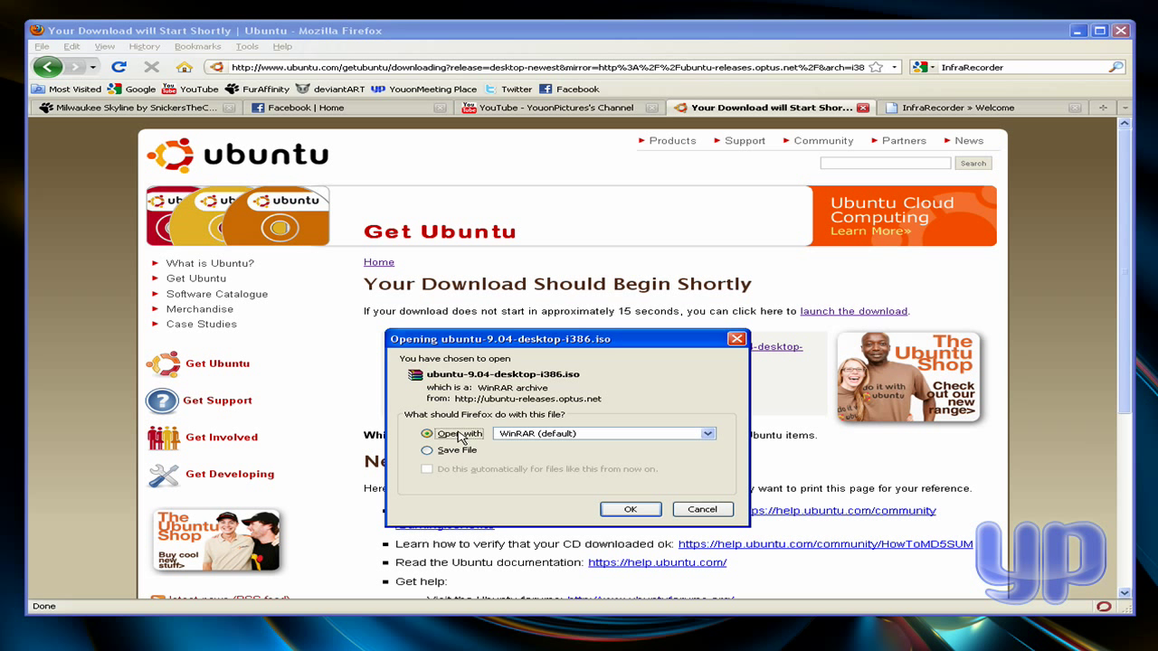
click(536, 435)
click(549, 443)
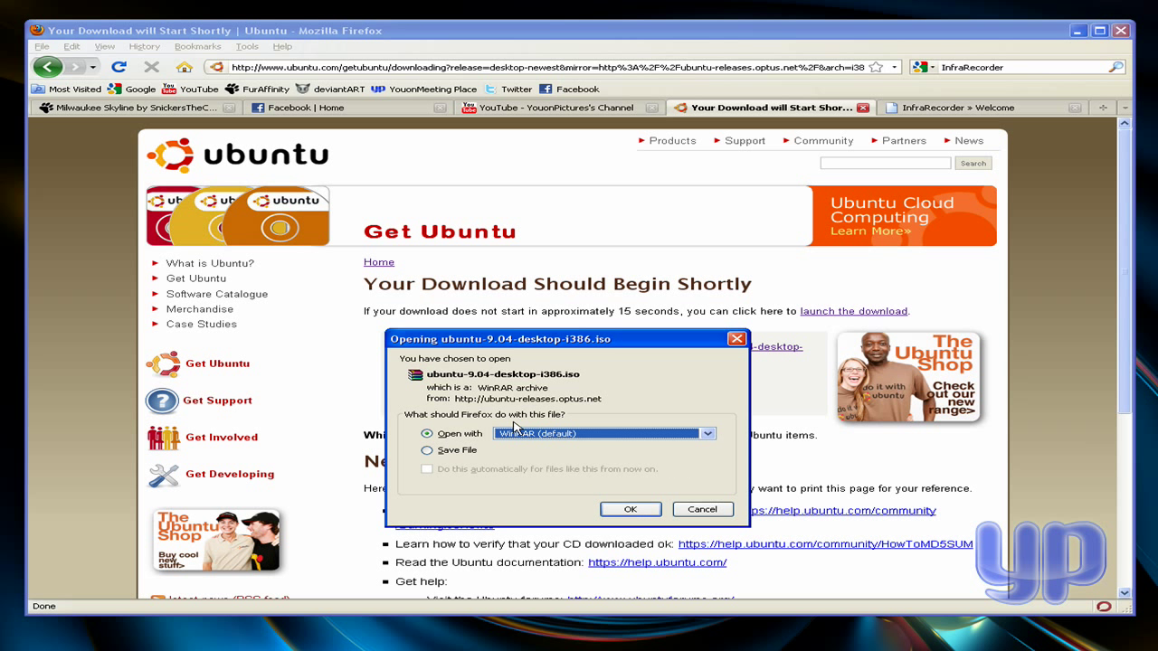
click(703, 510)
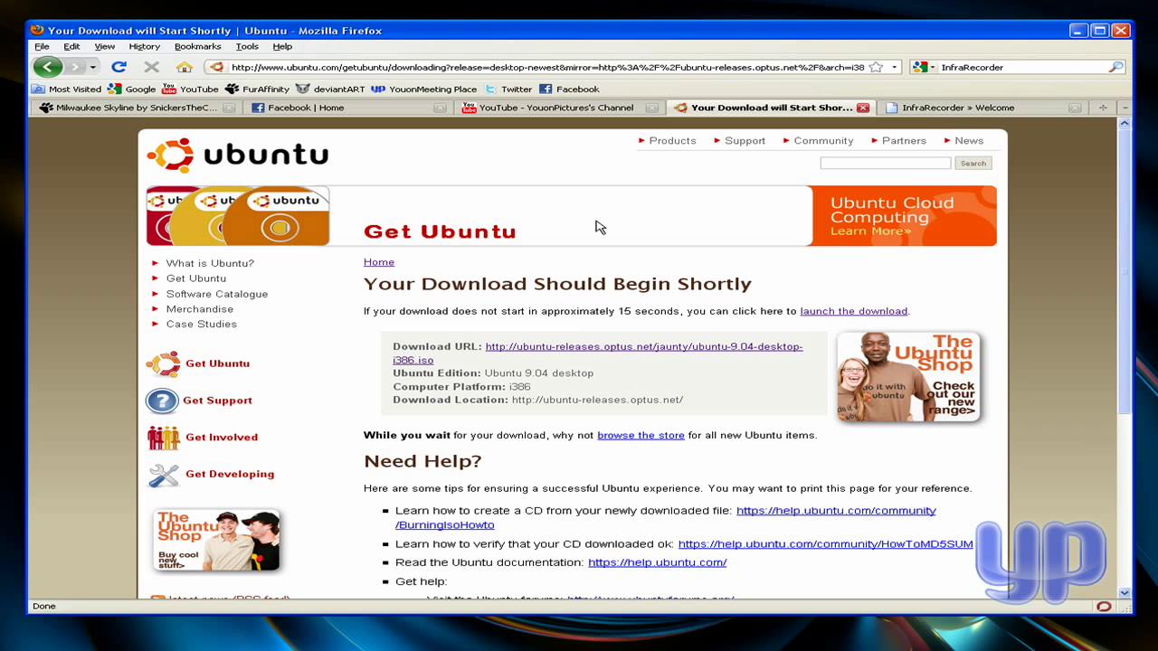
- Load google.com.au in the InfraRecorder welcome tab
click(961, 108)
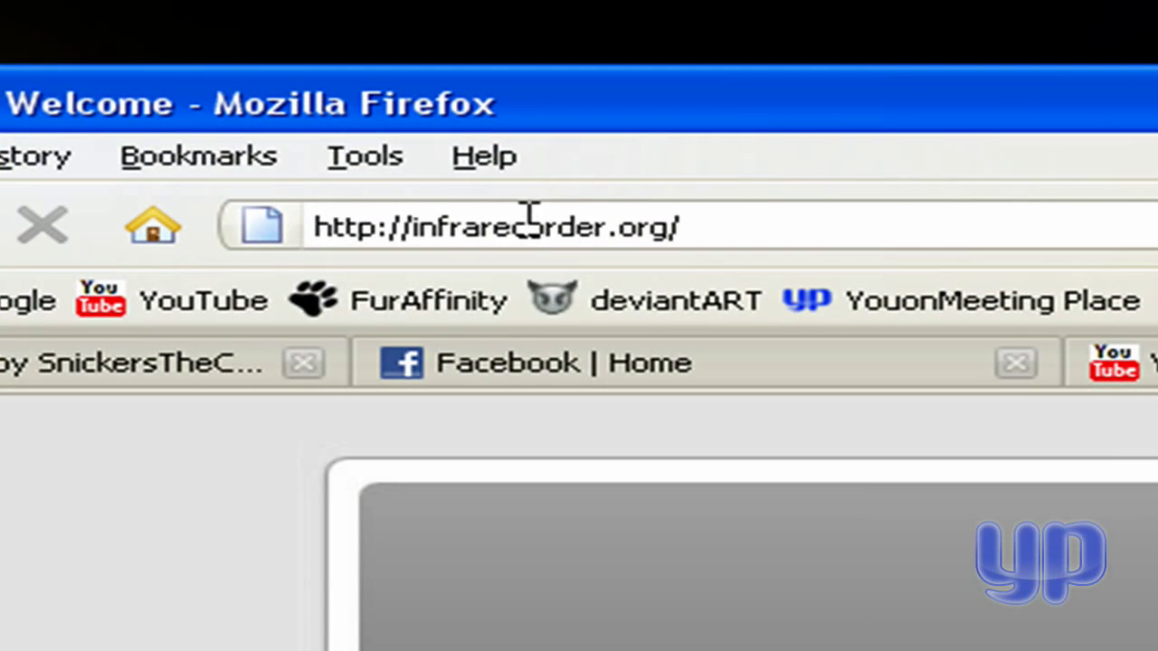
click(870, 213)
text(goog)
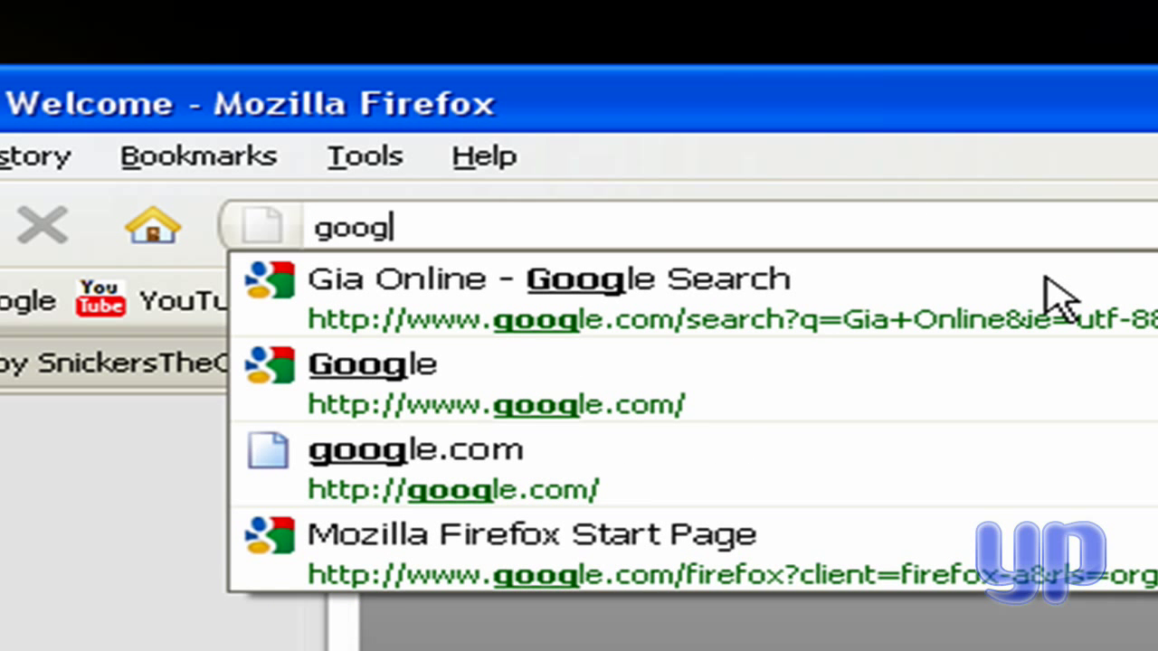
text(le.com/)
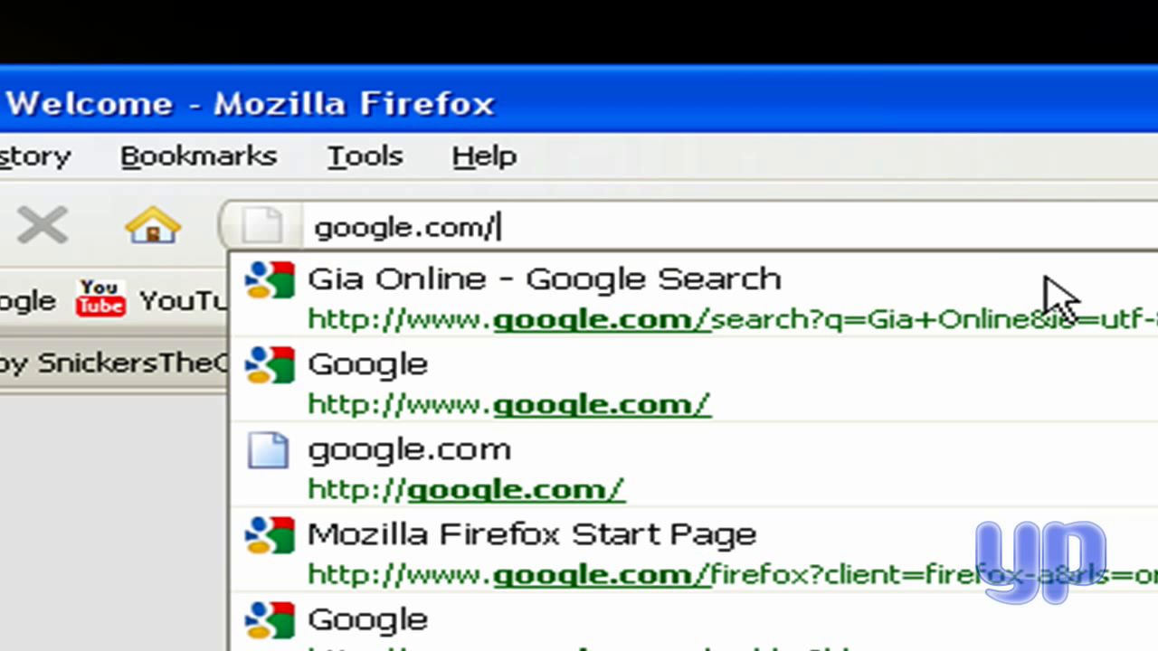
key(BackSpace)
text(.au)
key(Return)
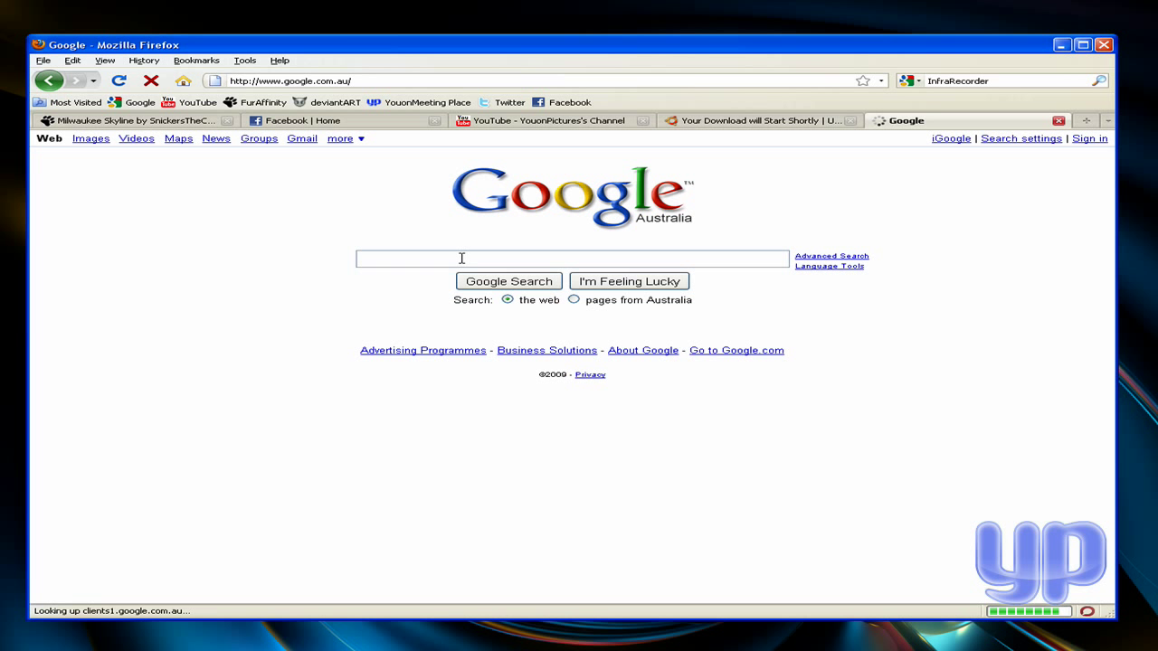
- Search Google Australia for InfraRecorder
click(461, 258)
text(Infra)
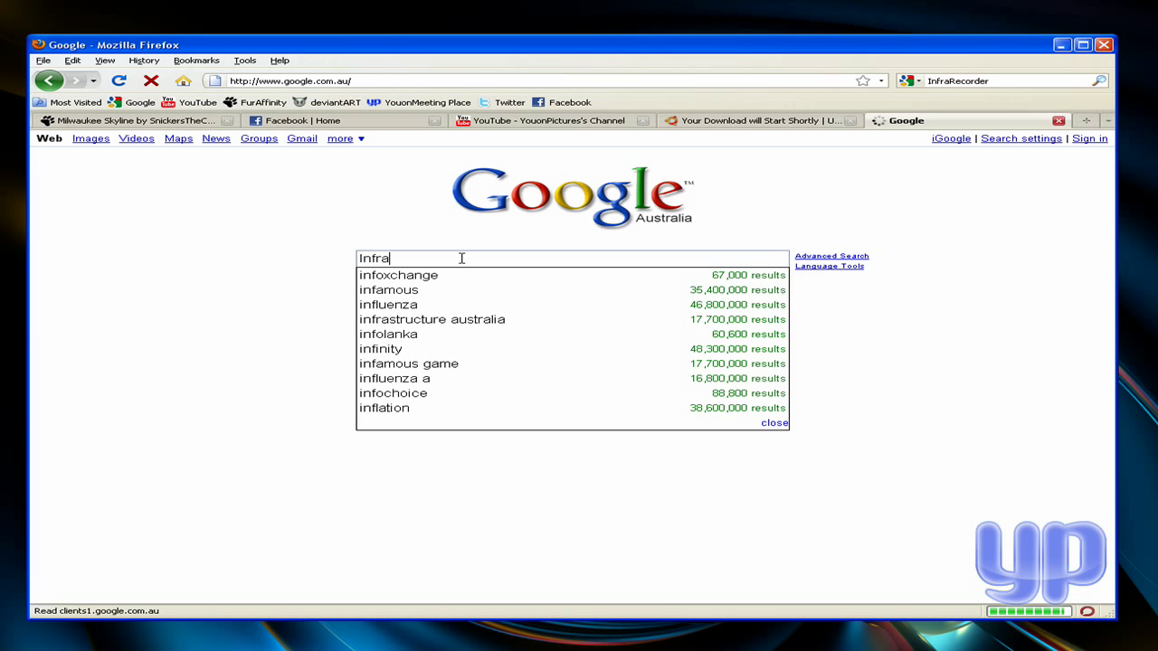
text(Recorder)
key(Return)
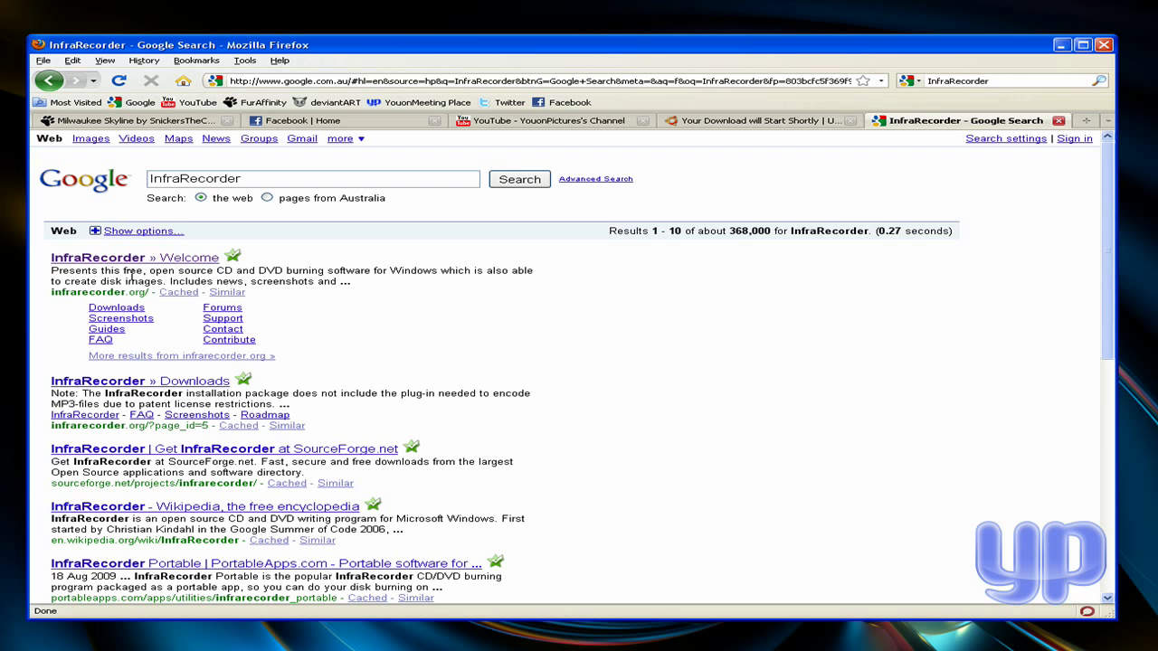
- Open the InfraRecorder Welcome result, go to Downloads, and pick the first Installer link (ir050.exe)
click(175, 260)
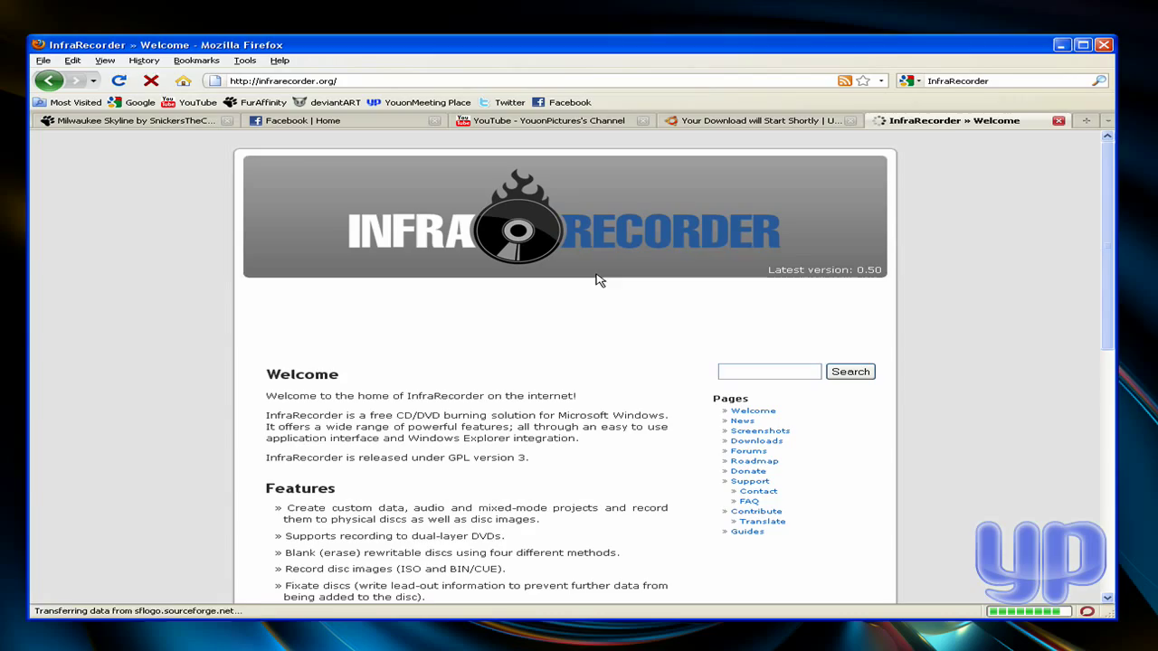
scroll(633, 366, down, 1)
scroll(636, 377, down, 6)
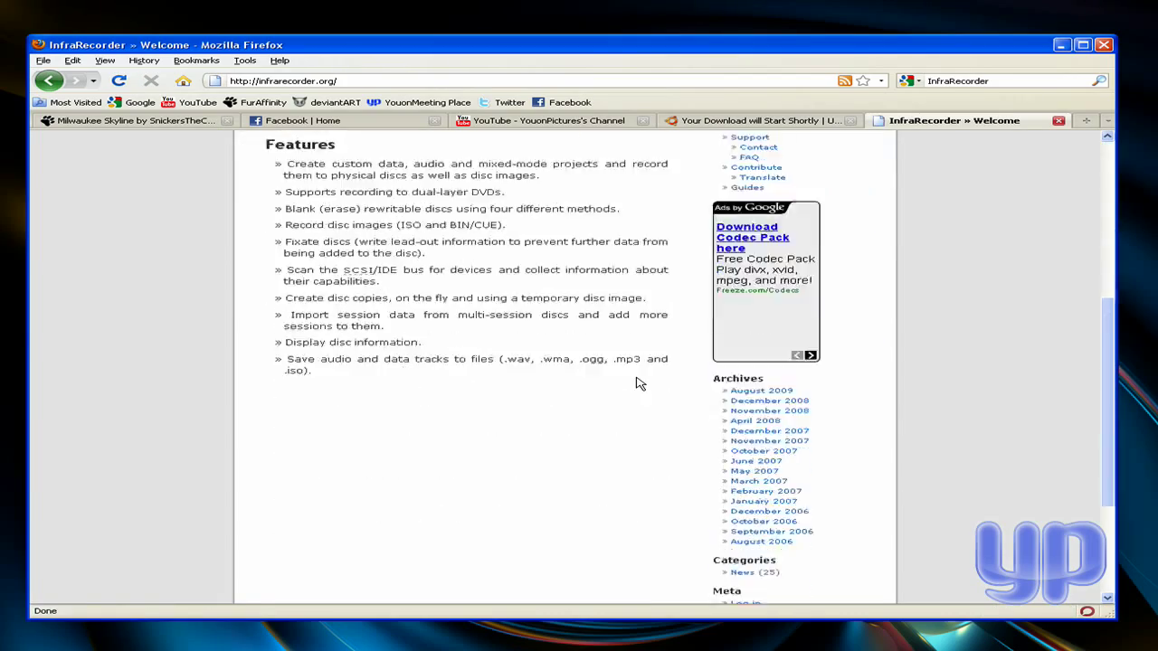
scroll(636, 380, up, 5)
scroll(636, 380, down, 2)
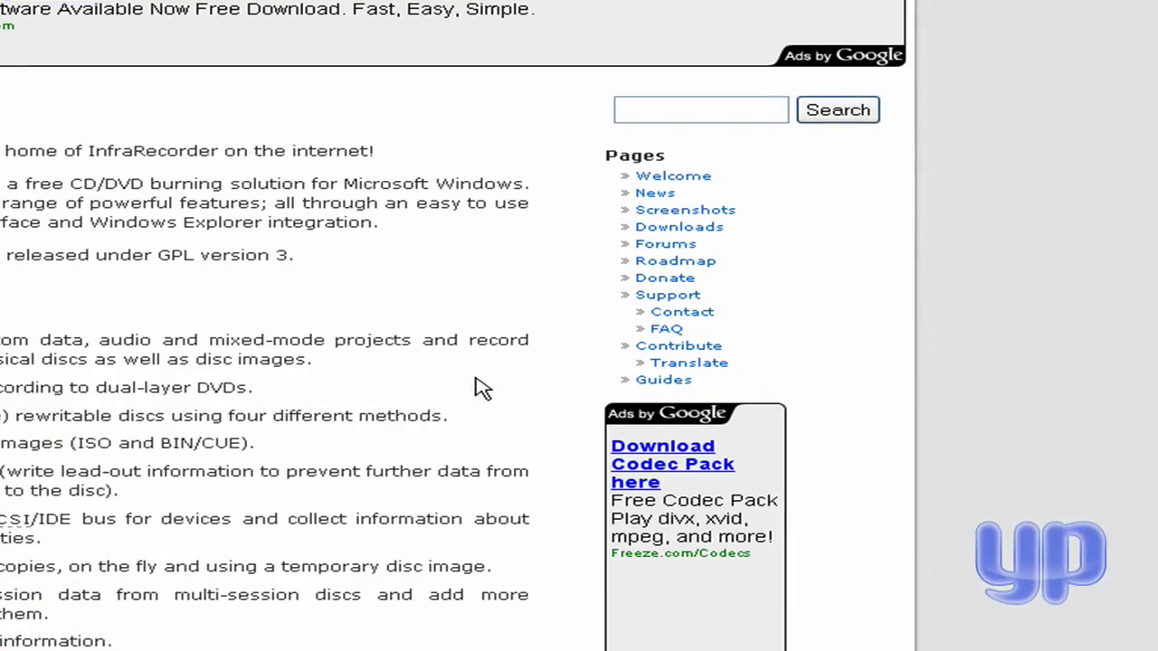
click(715, 228)
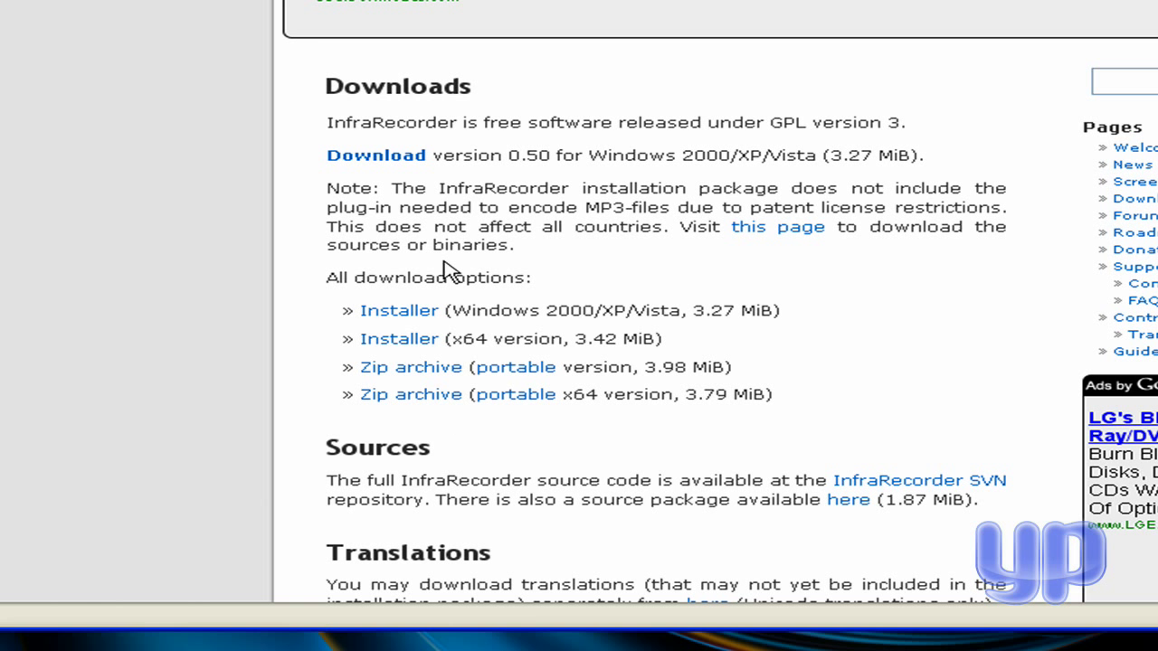
click(409, 311)
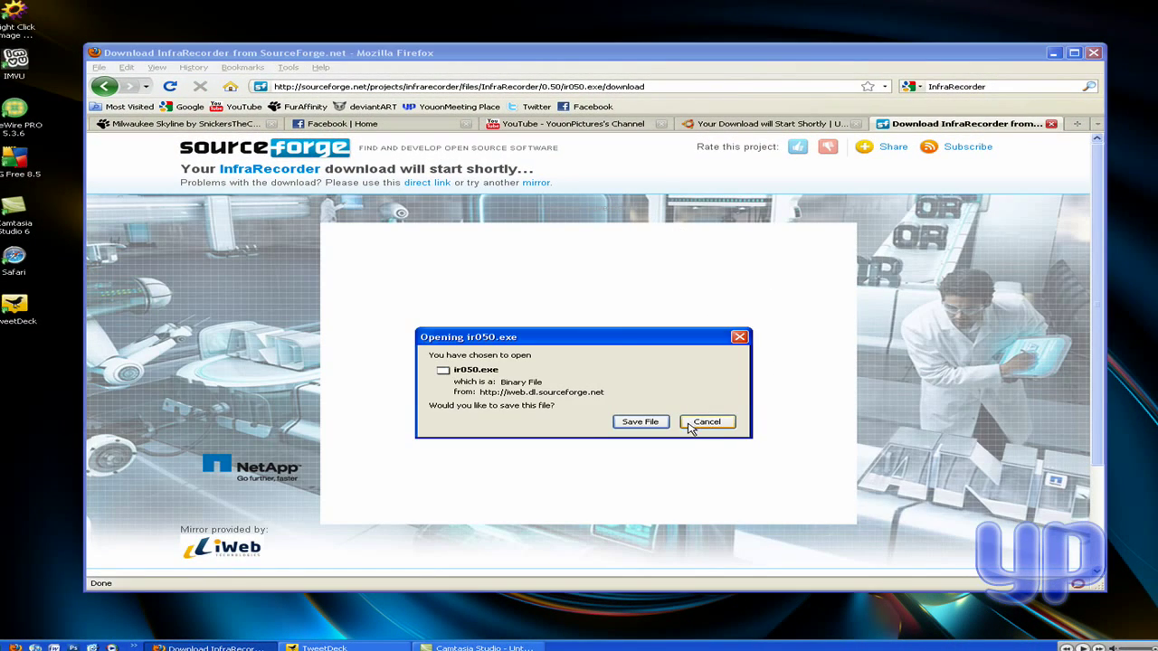
- Cancel the ir050.exe prompt, close the SourceForge tab, and load infrarecorder.org in a new tab
click(701, 421)
click(1051, 123)
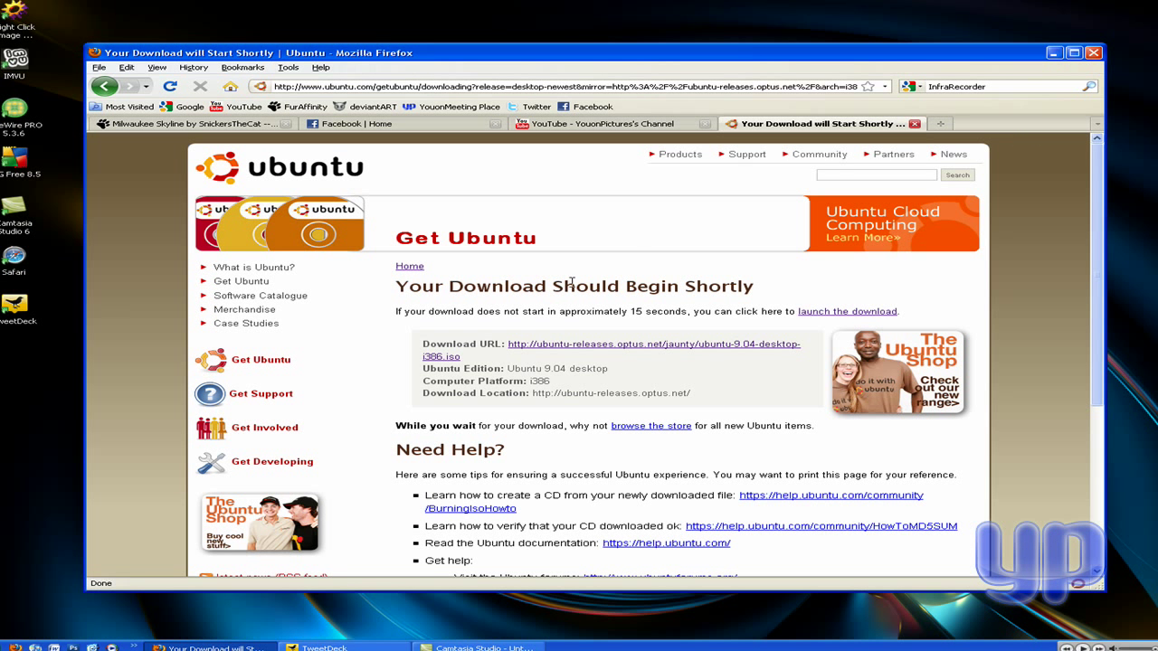
click(940, 123)
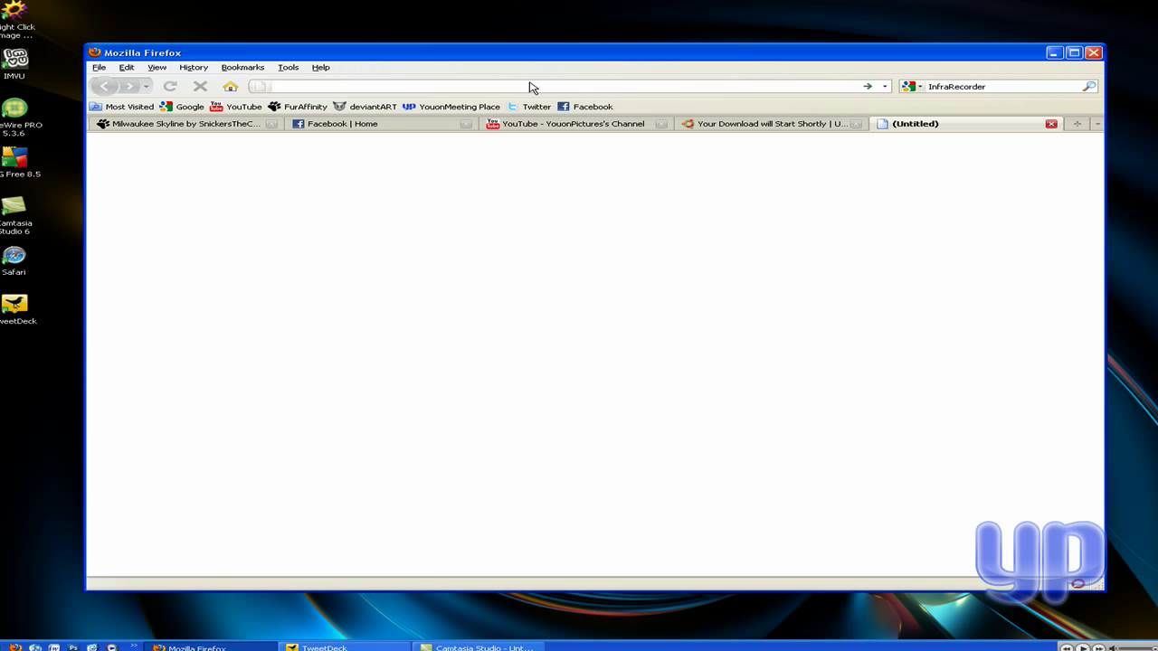
text(infra)
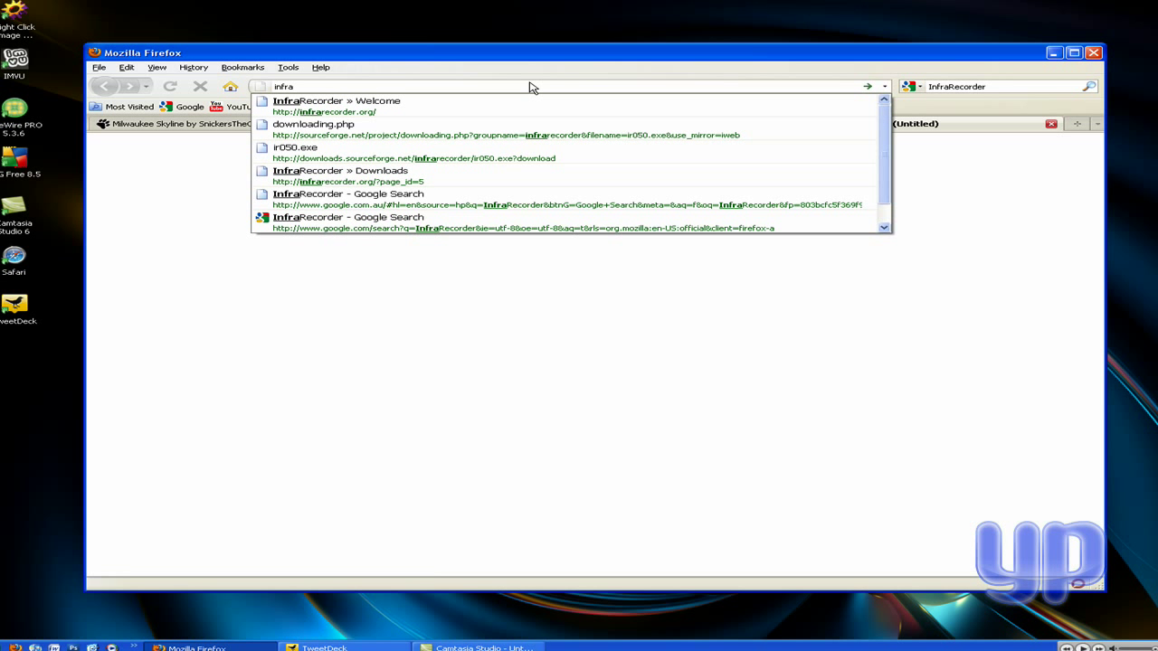
key(Down)
key(Return)
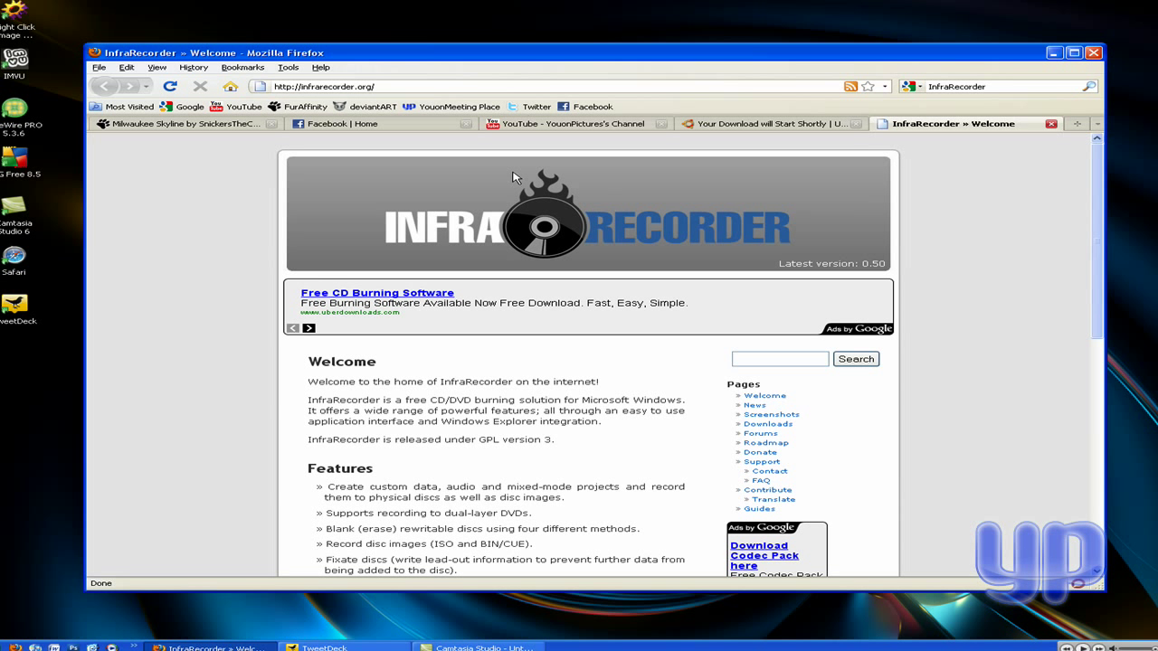
- Save the ir050.exe installer from Downloads, close the SourceForge tab, and minimize Firefox
click(778, 425)
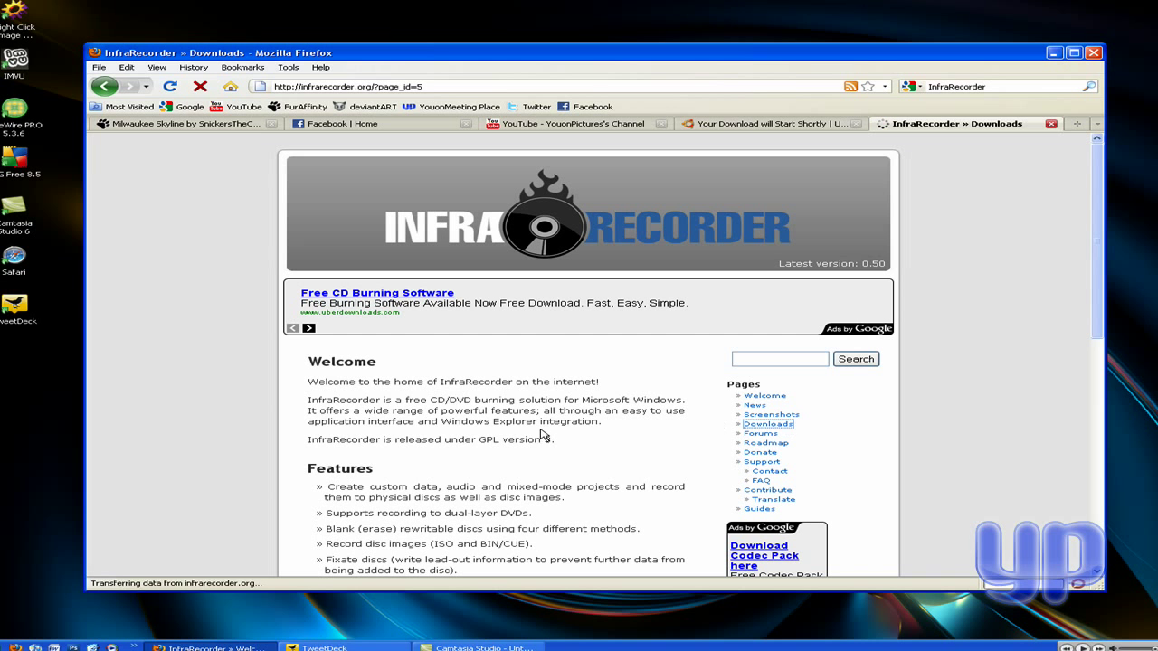
click(361, 487)
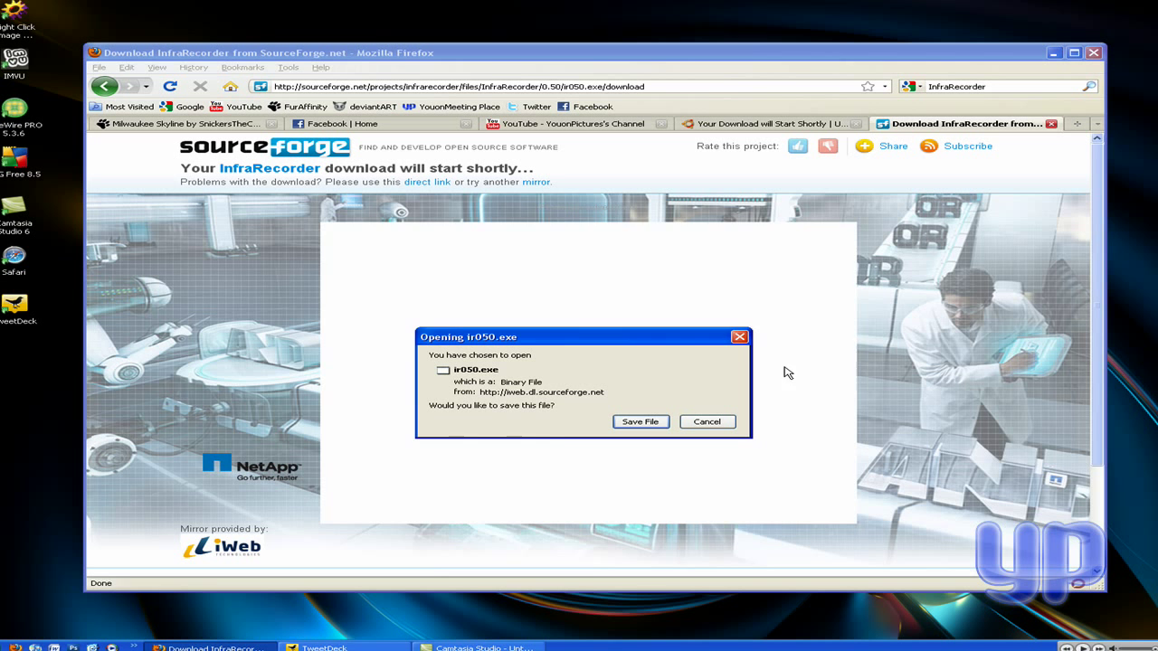
click(658, 428)
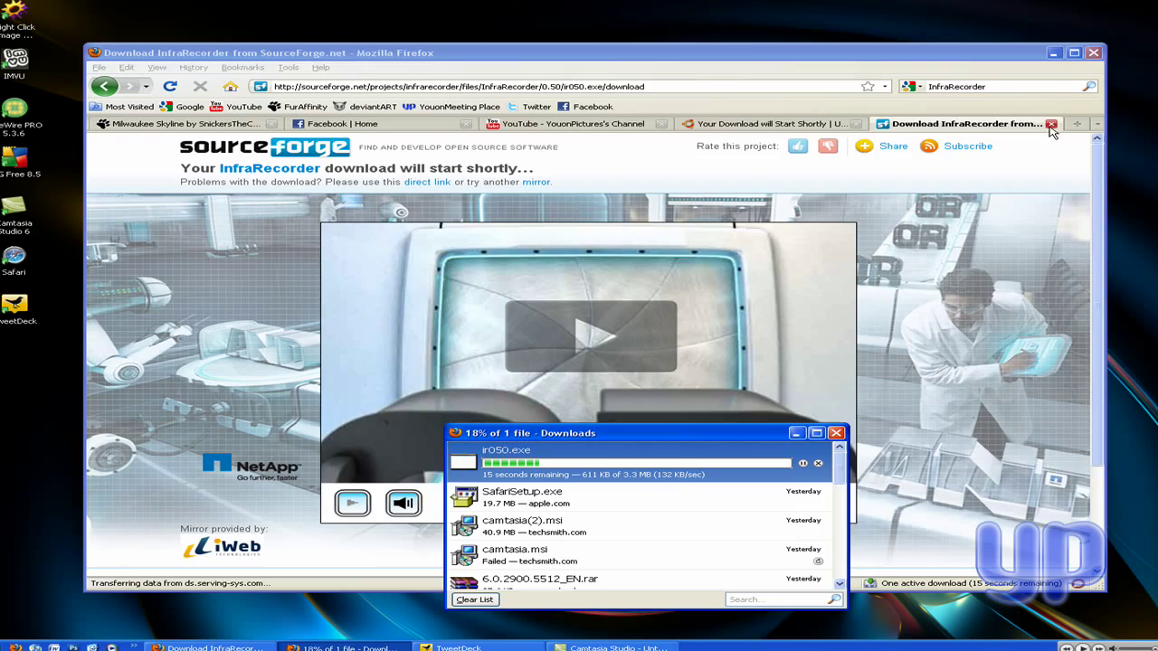
click(1051, 125)
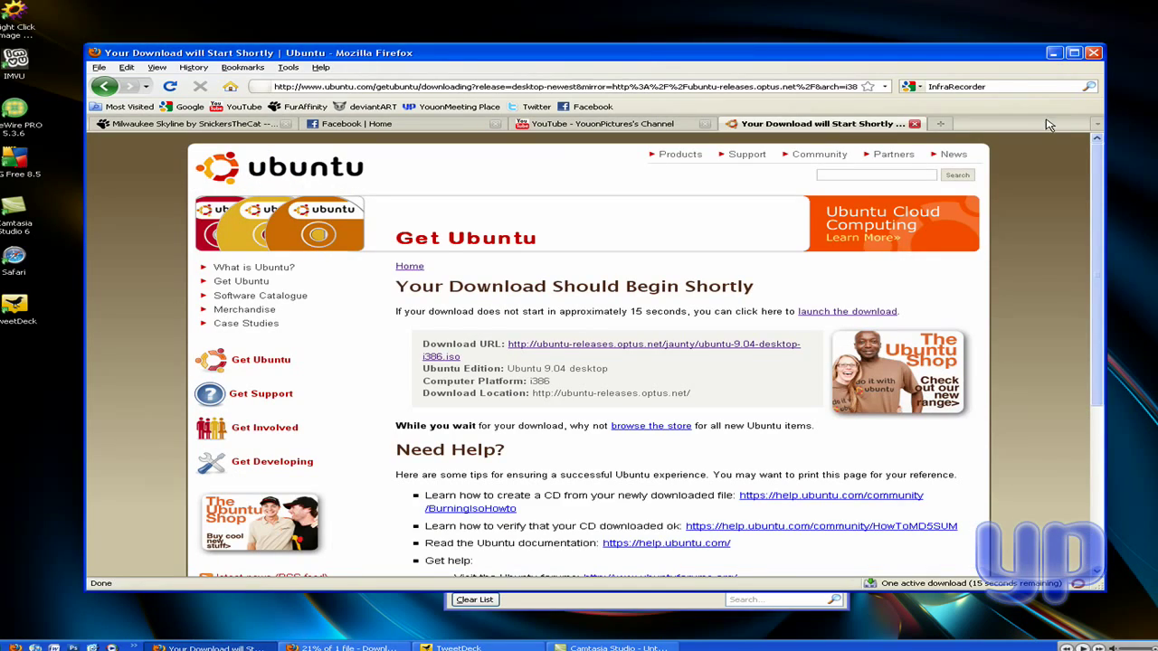
click(1054, 53)
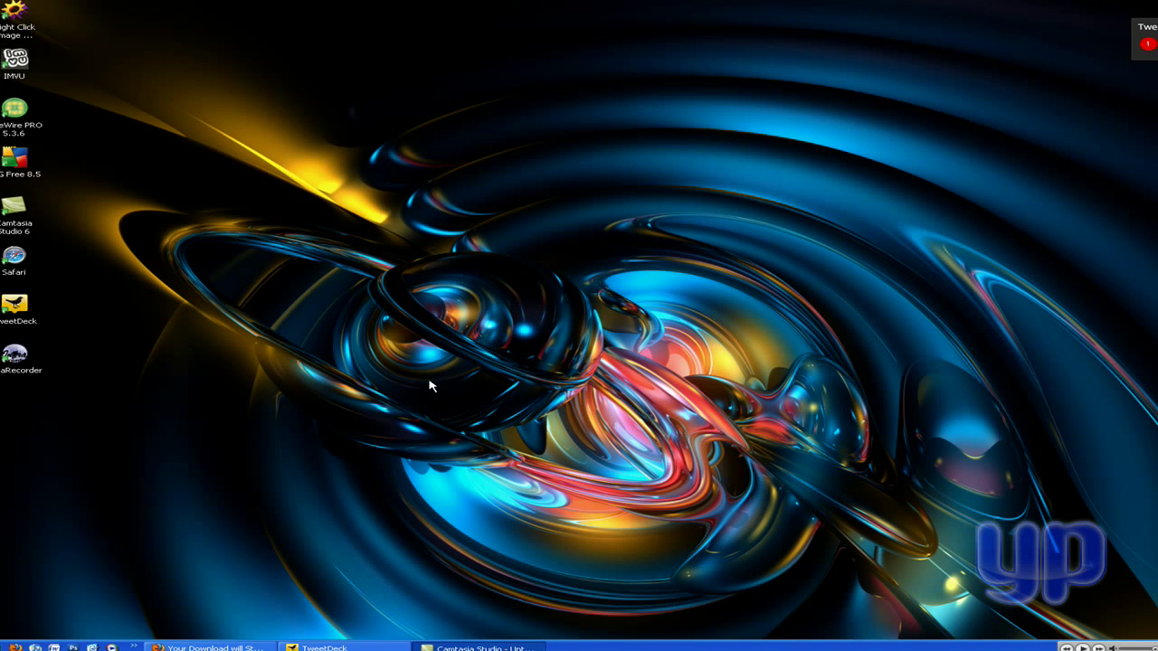
- Launch InfraRecorder from its desktop shortcut, close it, and launch it again
click(27, 365)
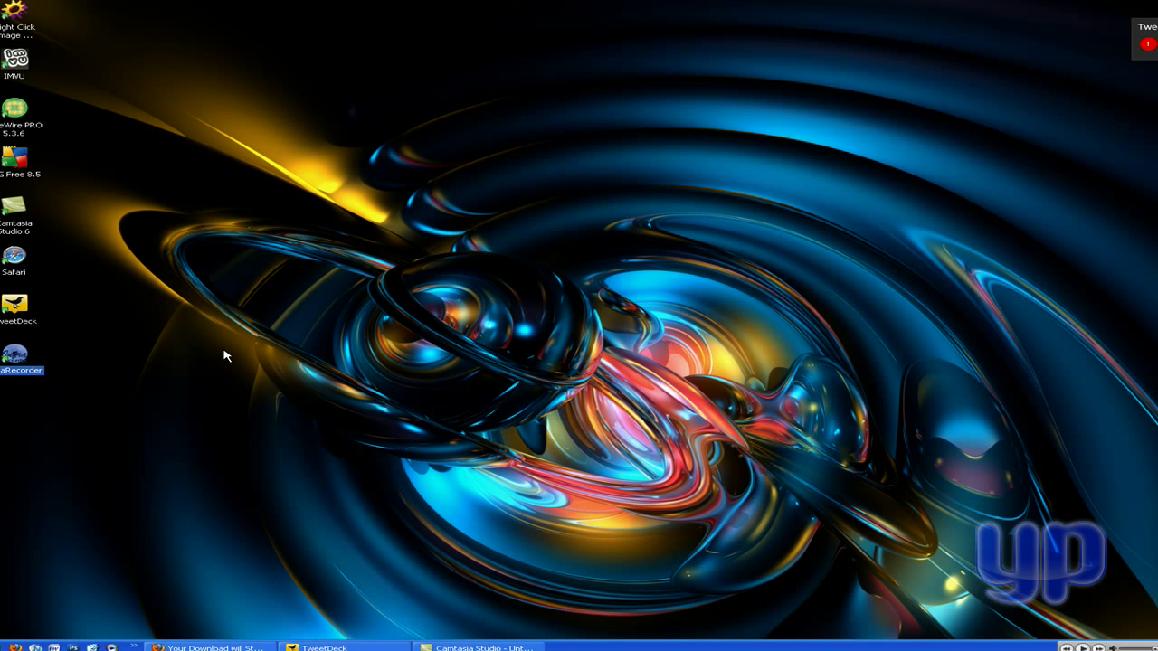
double_click(20, 360)
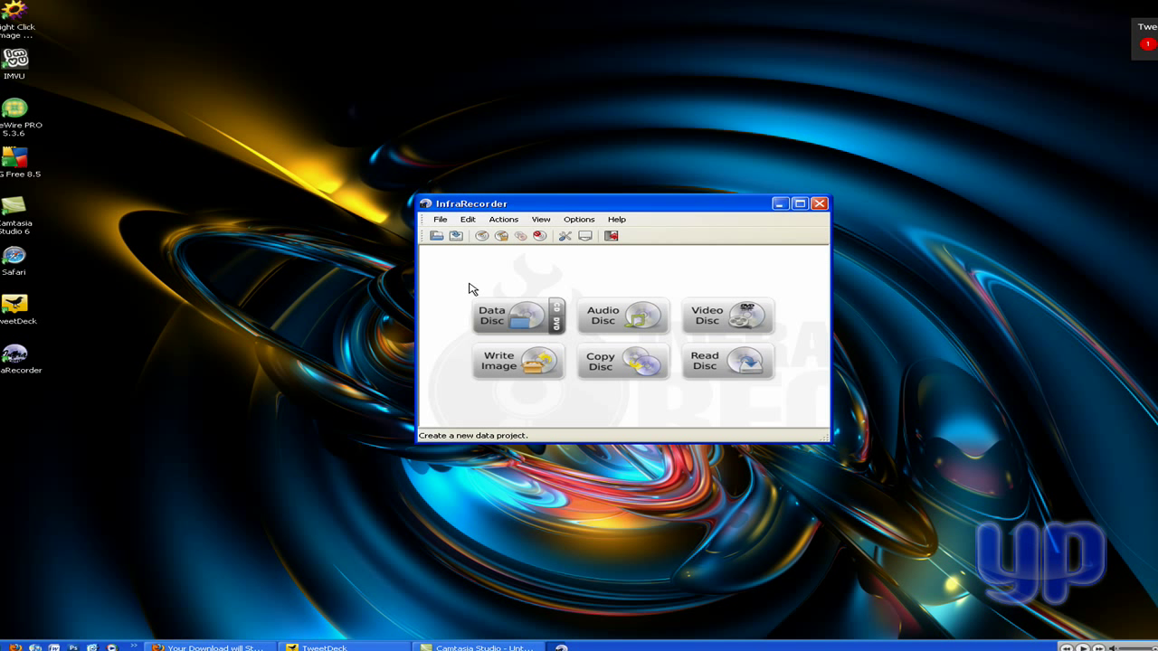
click(819, 204)
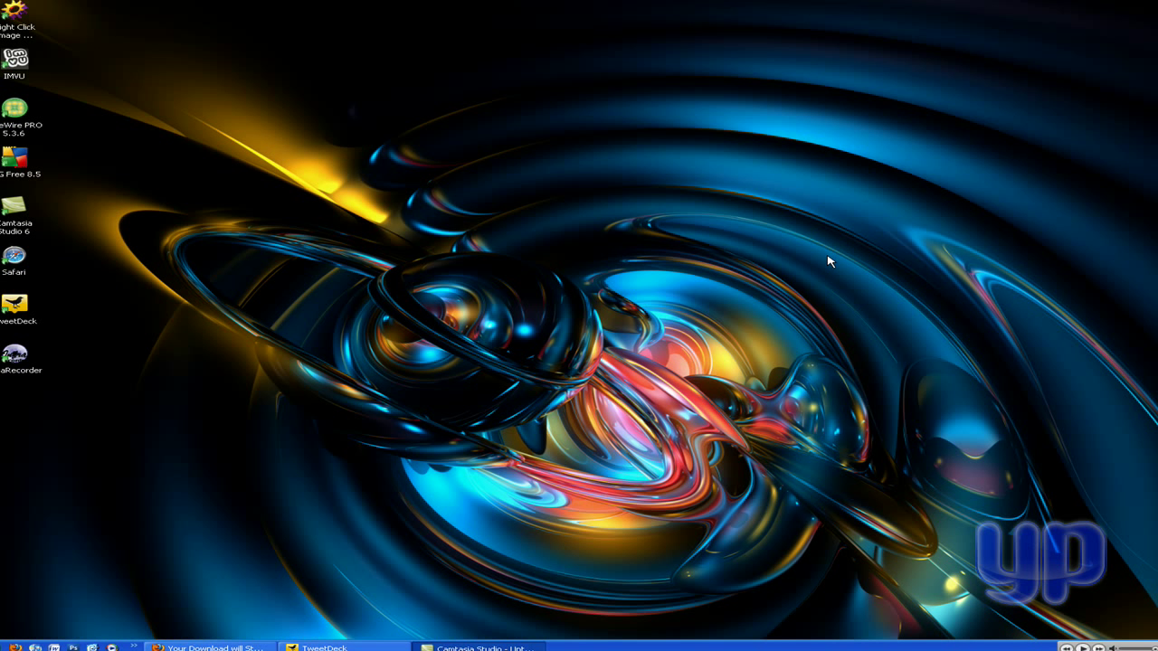
double_click(15, 358)
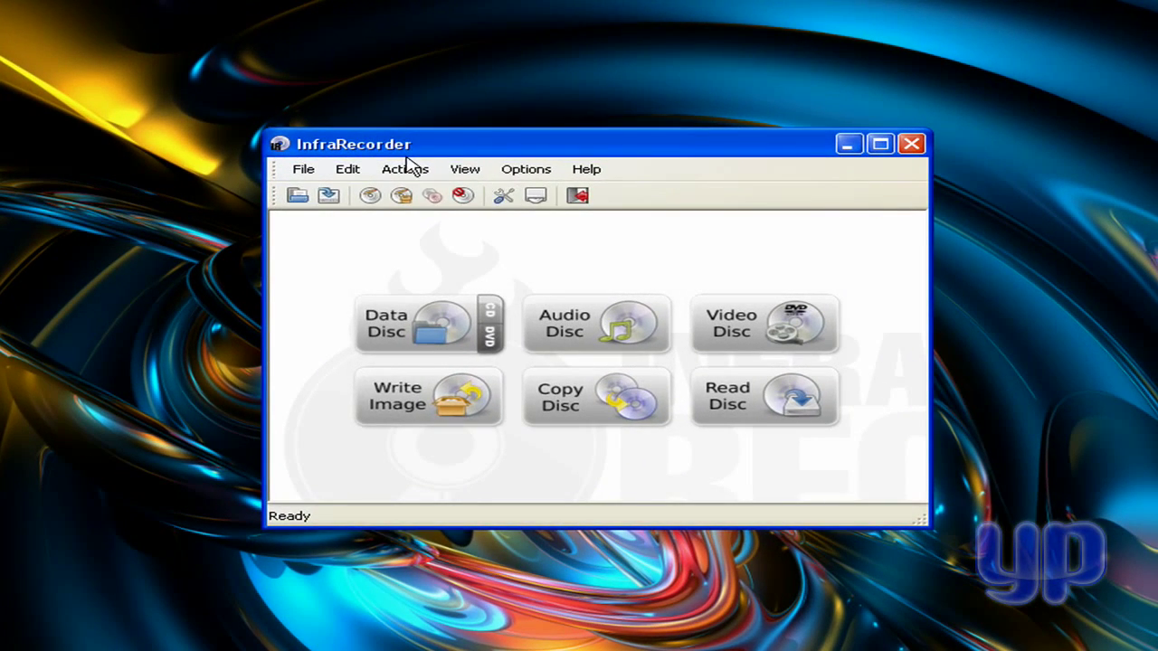
- Start InfraRecorder's Write Image action, browse My Documents for an image, then cancel
click(487, 217)
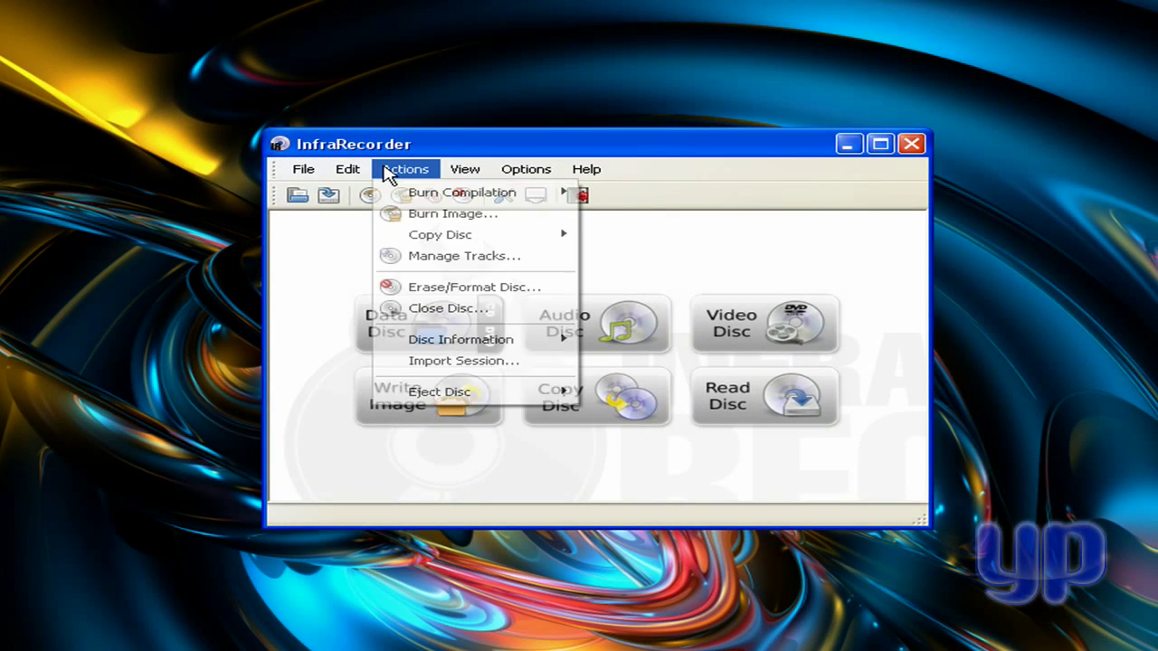
click(439, 214)
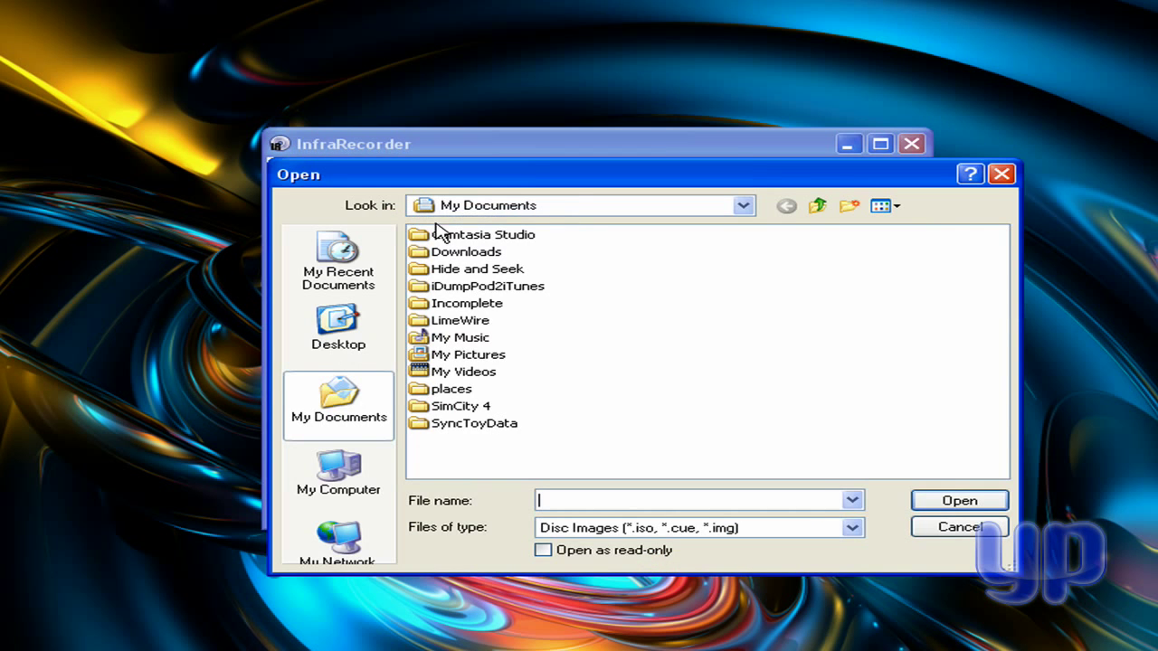
click(999, 176)
click(487, 401)
click(695, 209)
click(694, 209)
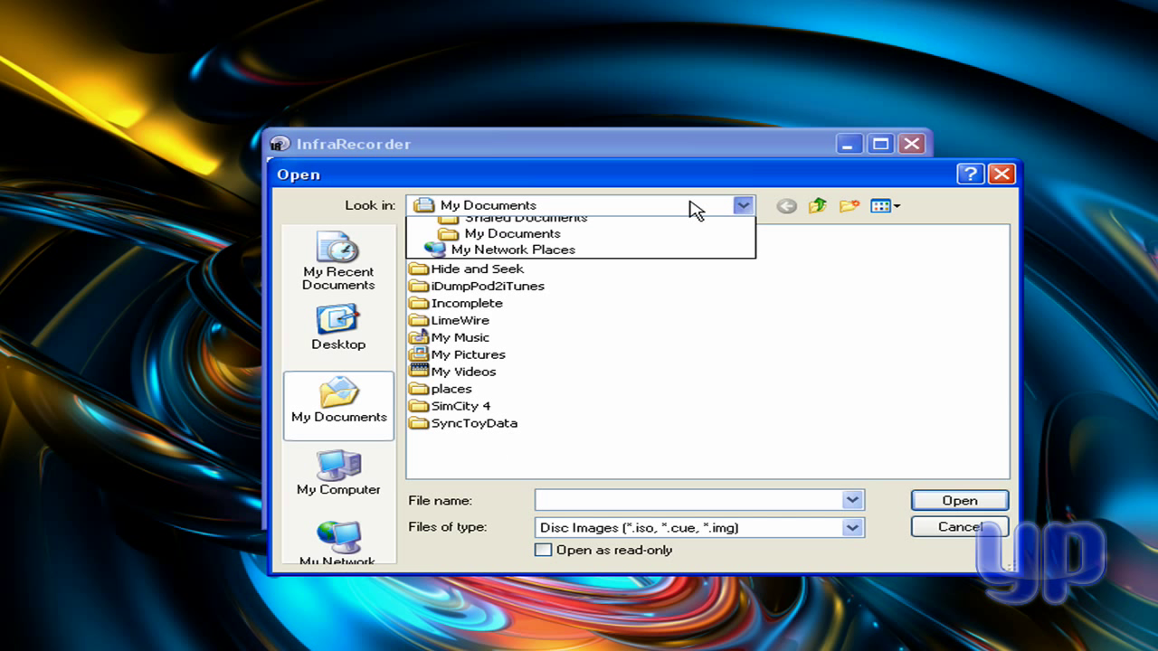
click(665, 426)
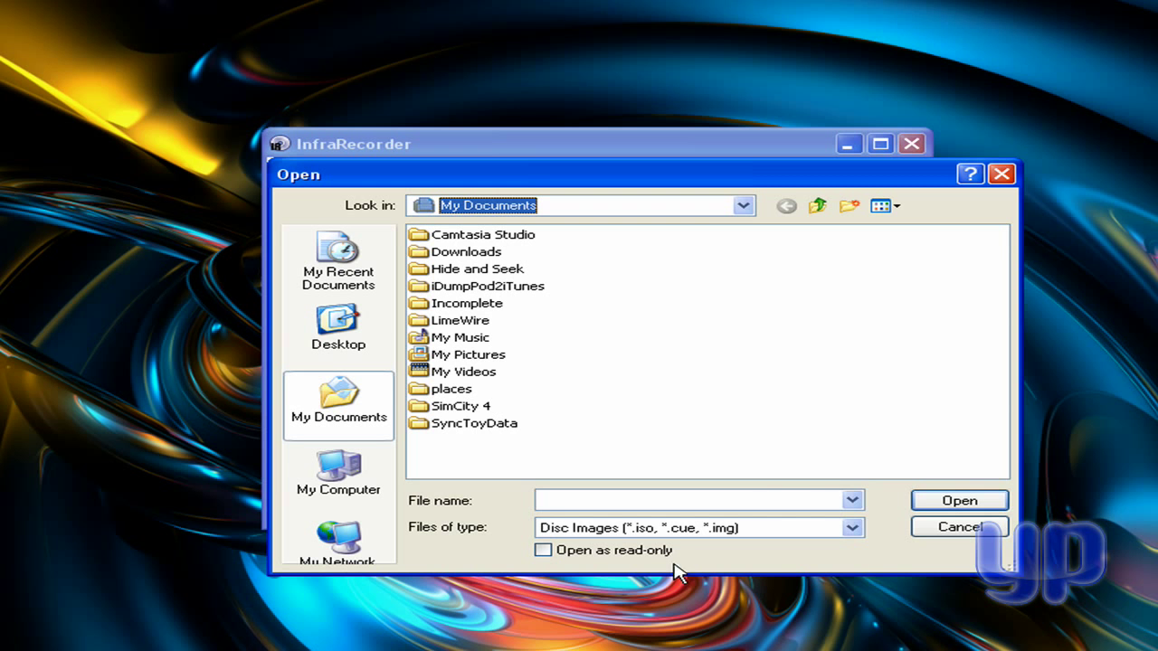
click(945, 530)
- In Firefox, choose Save File for ubuntu-9.04-desktop-i386.iso, move the dialog aside, then close it
key(alt+Tab)
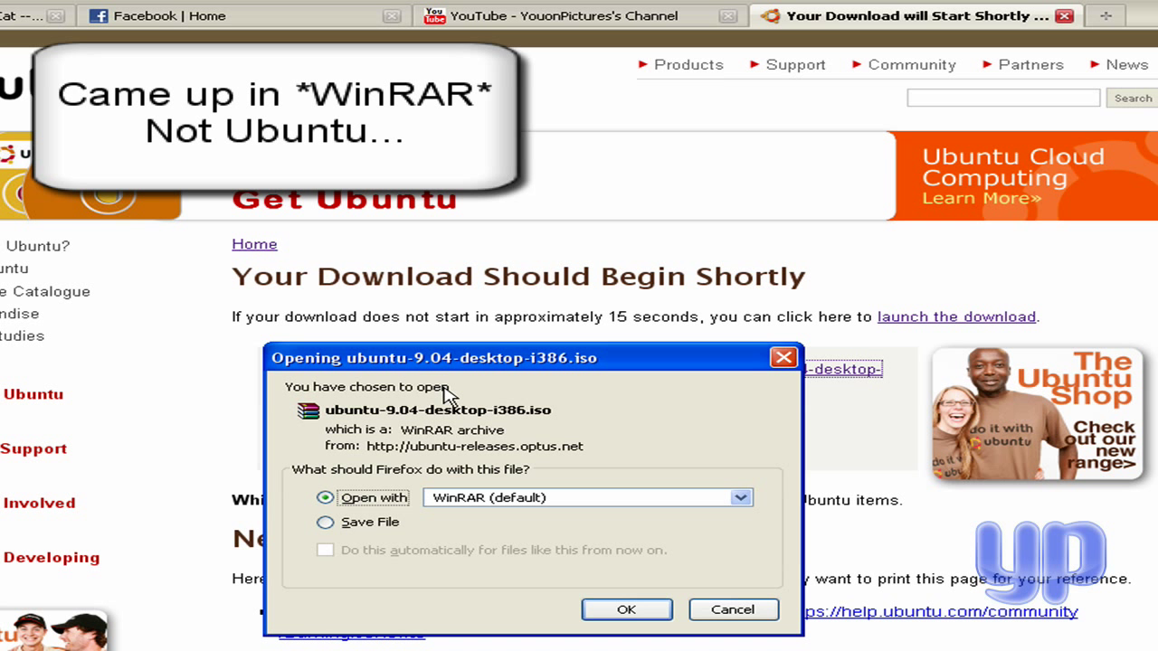
click(378, 530)
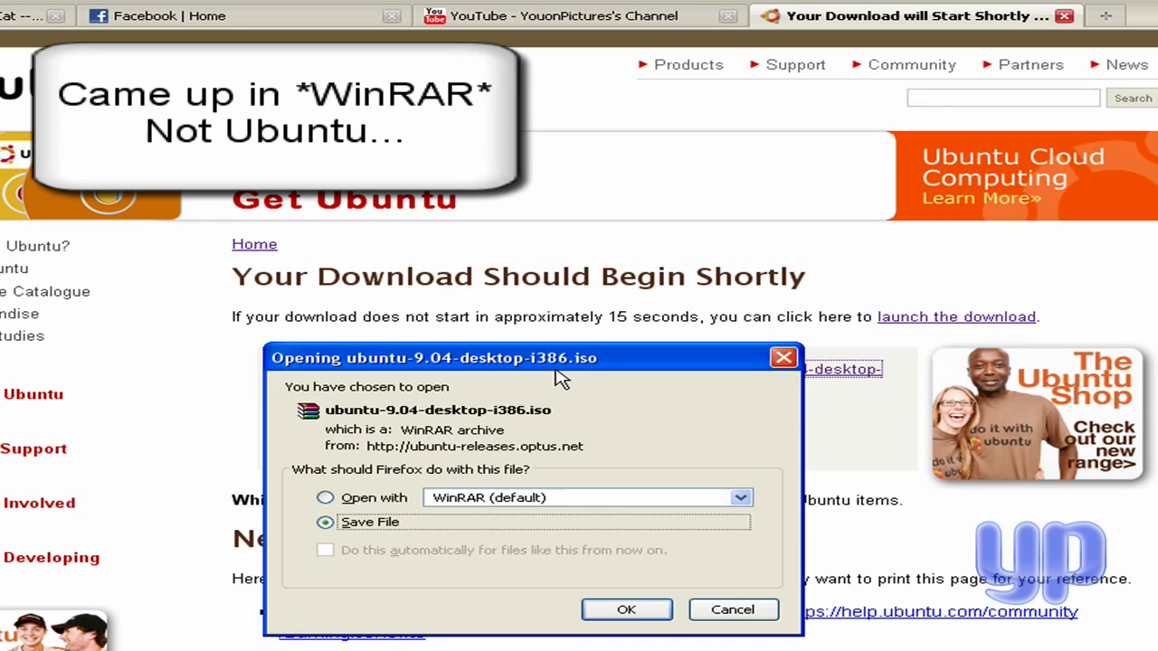
drag(553, 366, 670, 268)
click(828, 489)
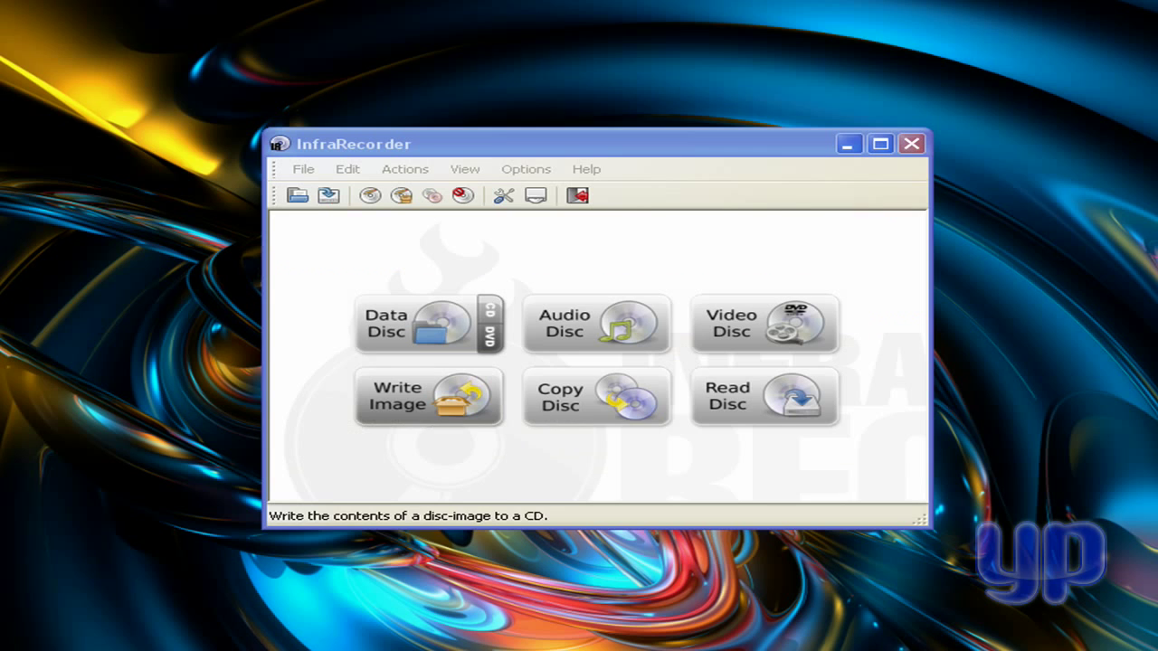
- Try Copy Disc and Write Image in InfraRecorder, cancel both, then close the program
click(579, 402)
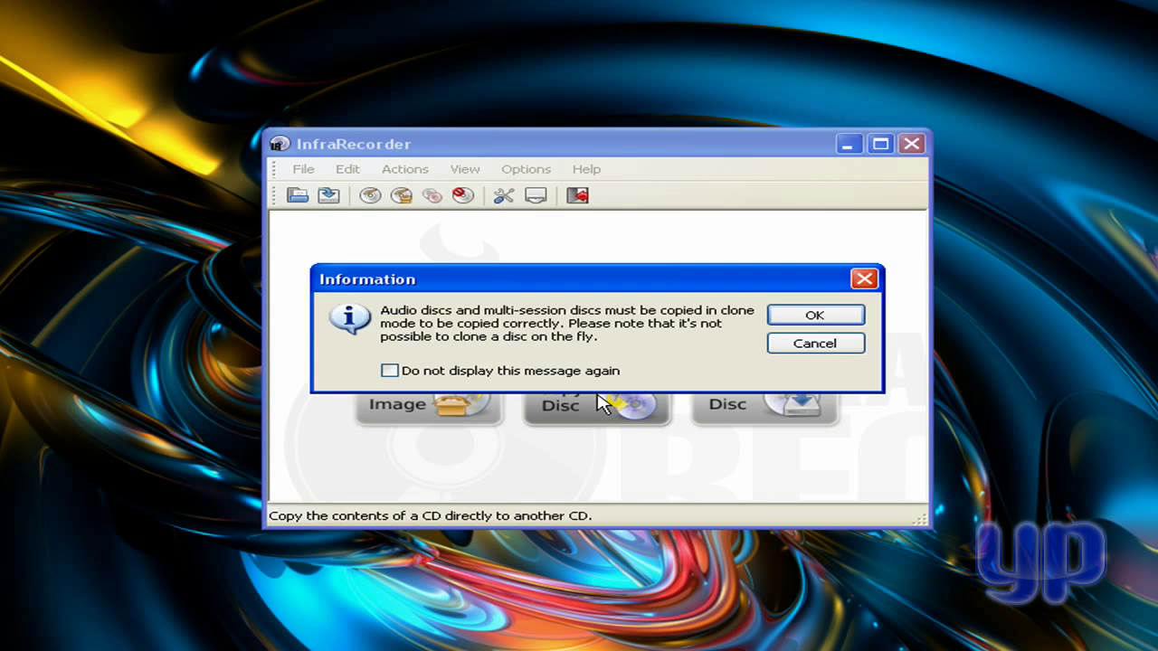
click(837, 344)
click(384, 403)
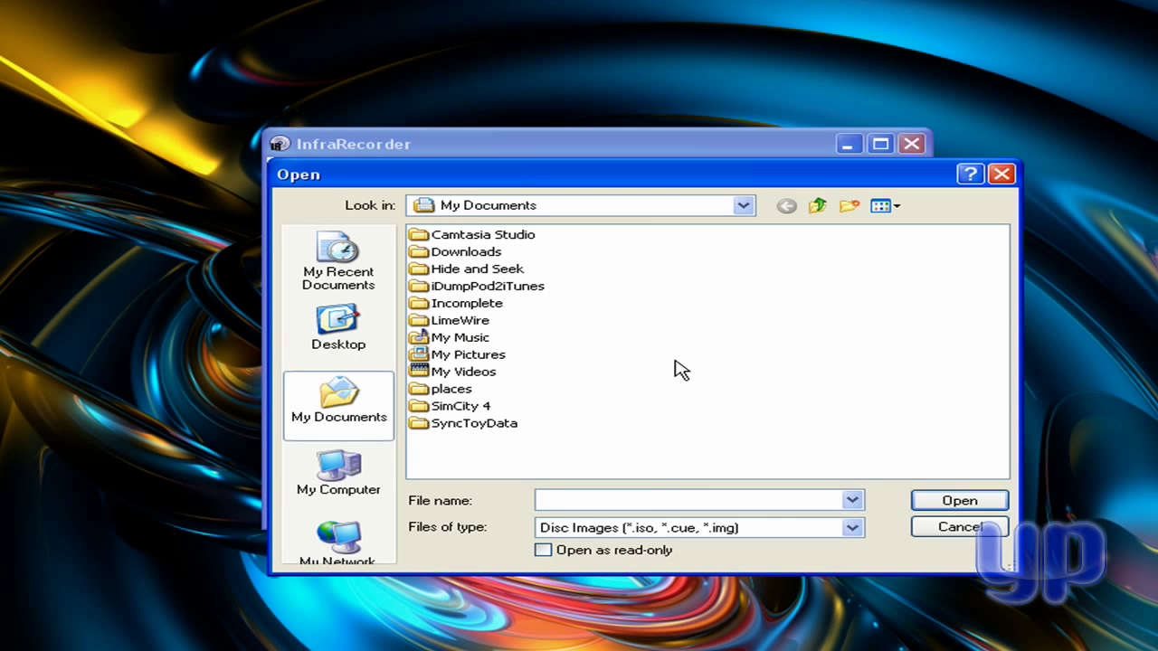
click(961, 528)
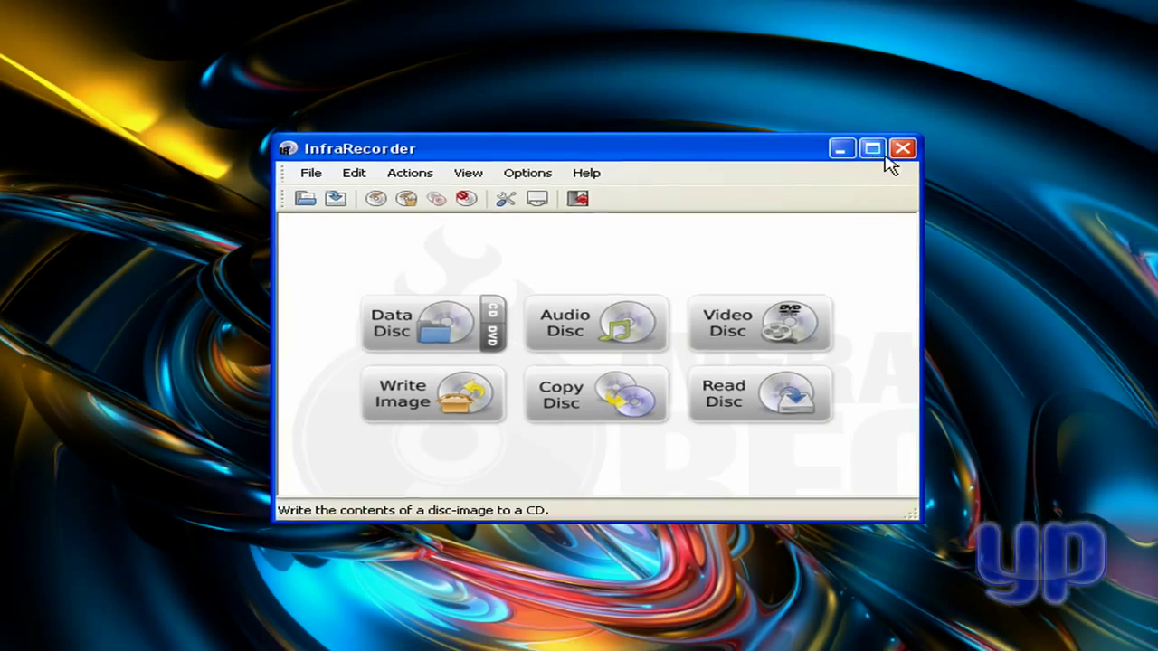
click(896, 152)
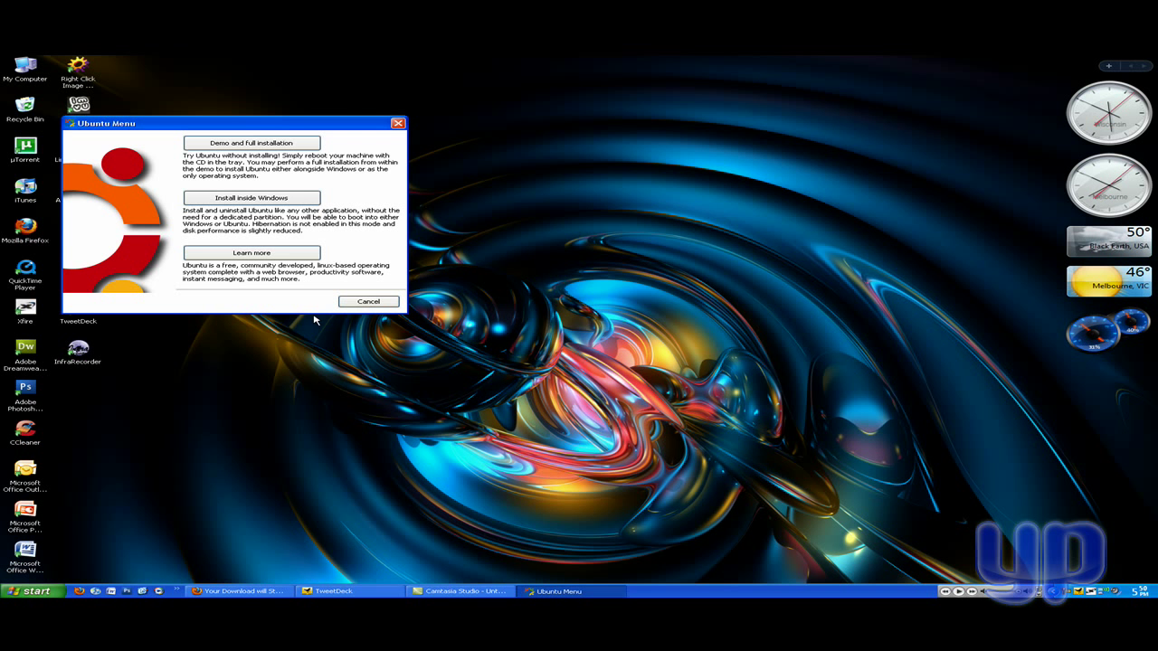
- Move the Ubuntu Menu to the screen centre and choose Install inside Windows
drag(316, 123, 684, 224)
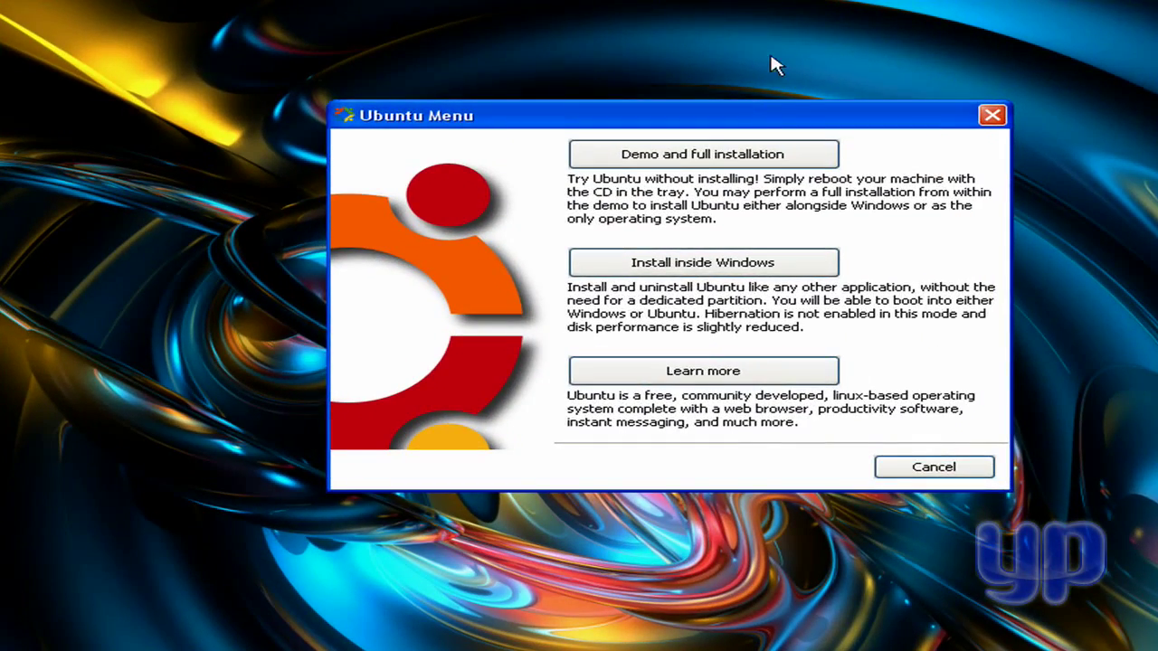
drag(788, 122, 724, 120)
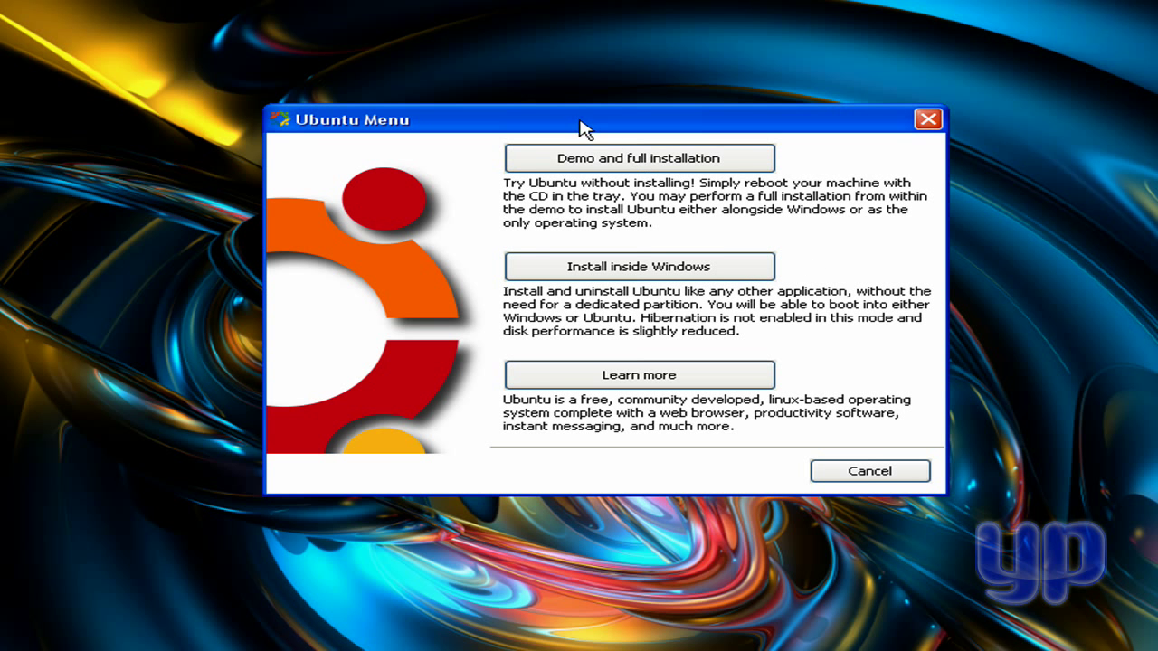
drag(580, 121, 641, 160)
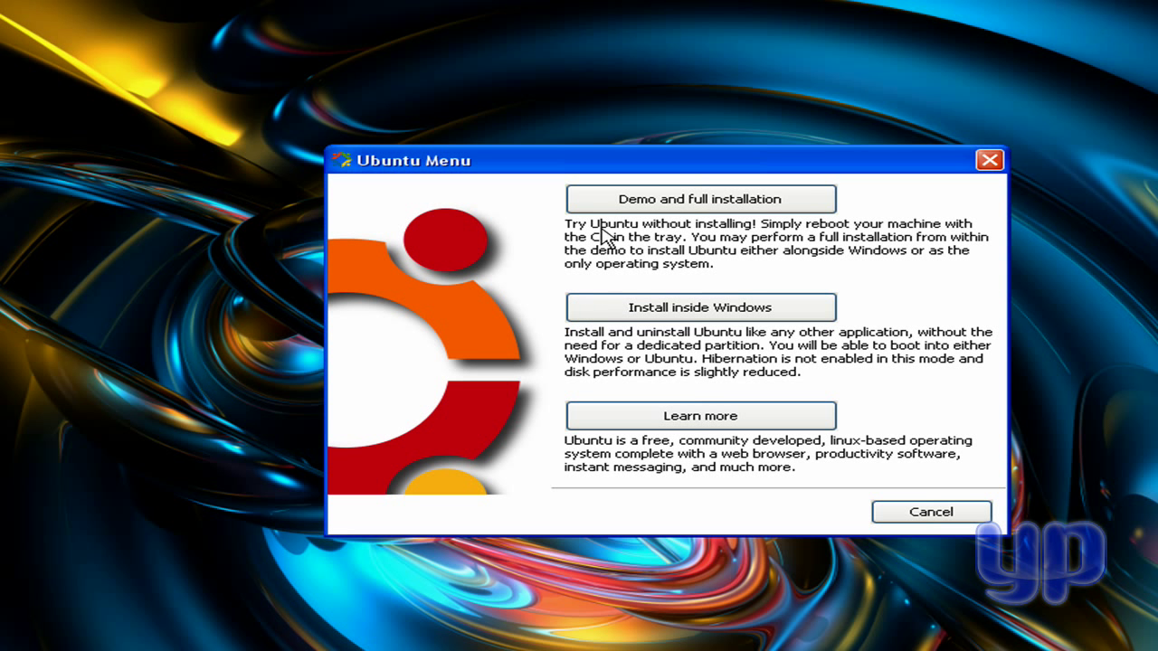
click(688, 311)
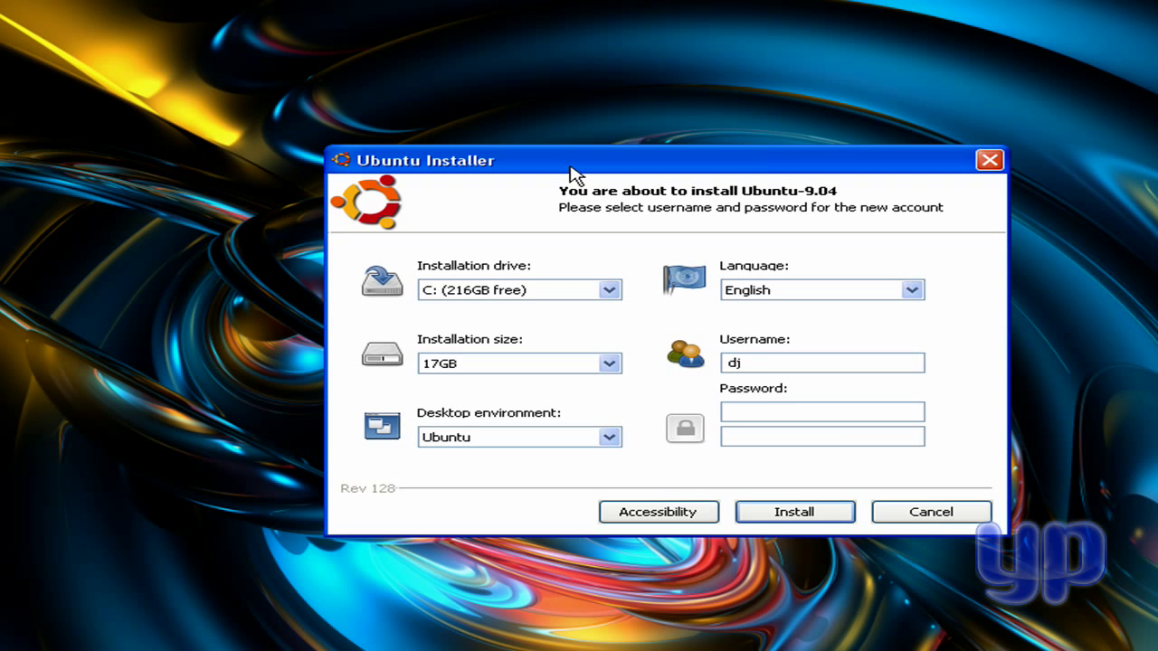
mouse_move(507, 173)
mouse_down()
mouse_move(614, 198)
mouse_move(504, 181)
mouse_up()
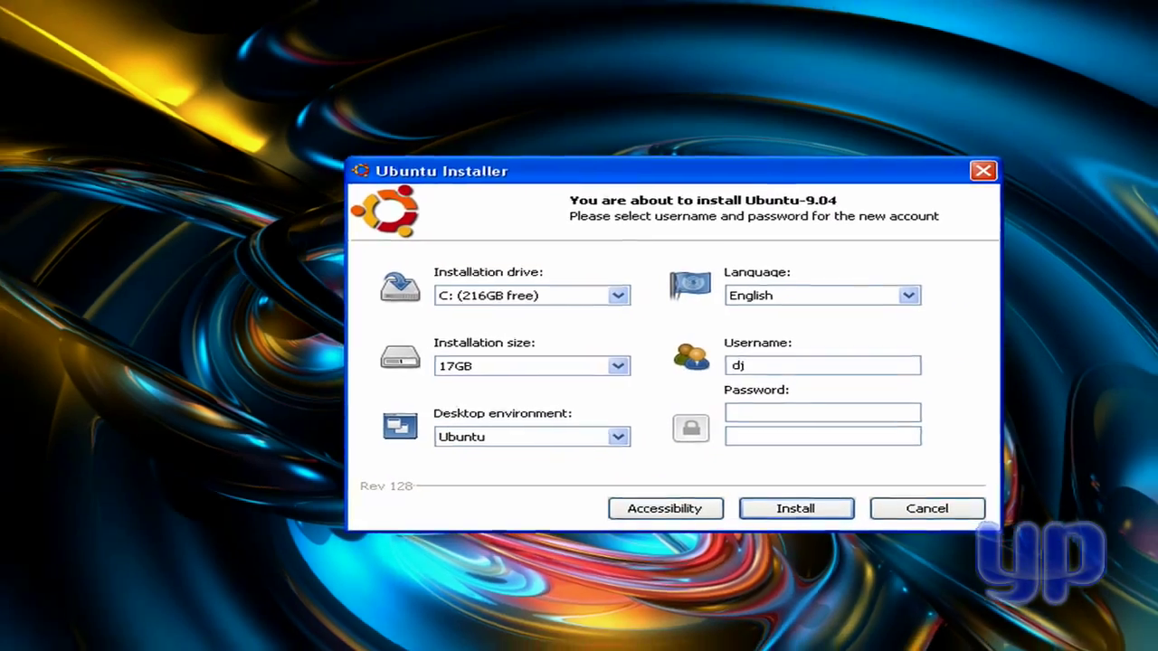
click(32, 641)
click(277, 447)
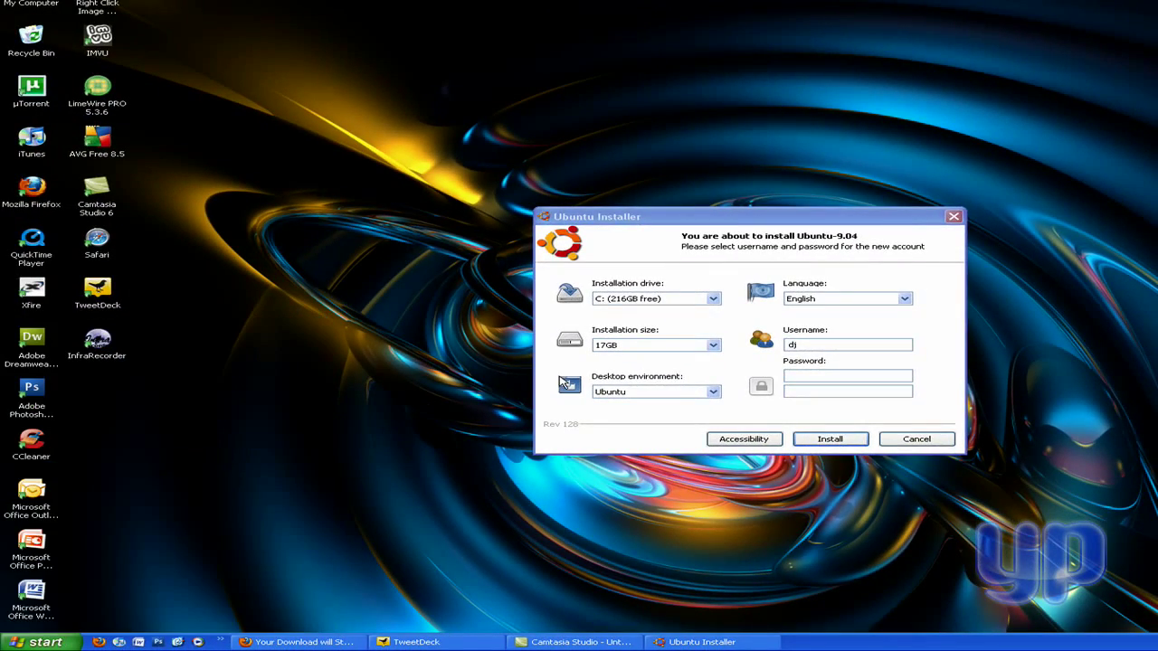
click(606, 398)
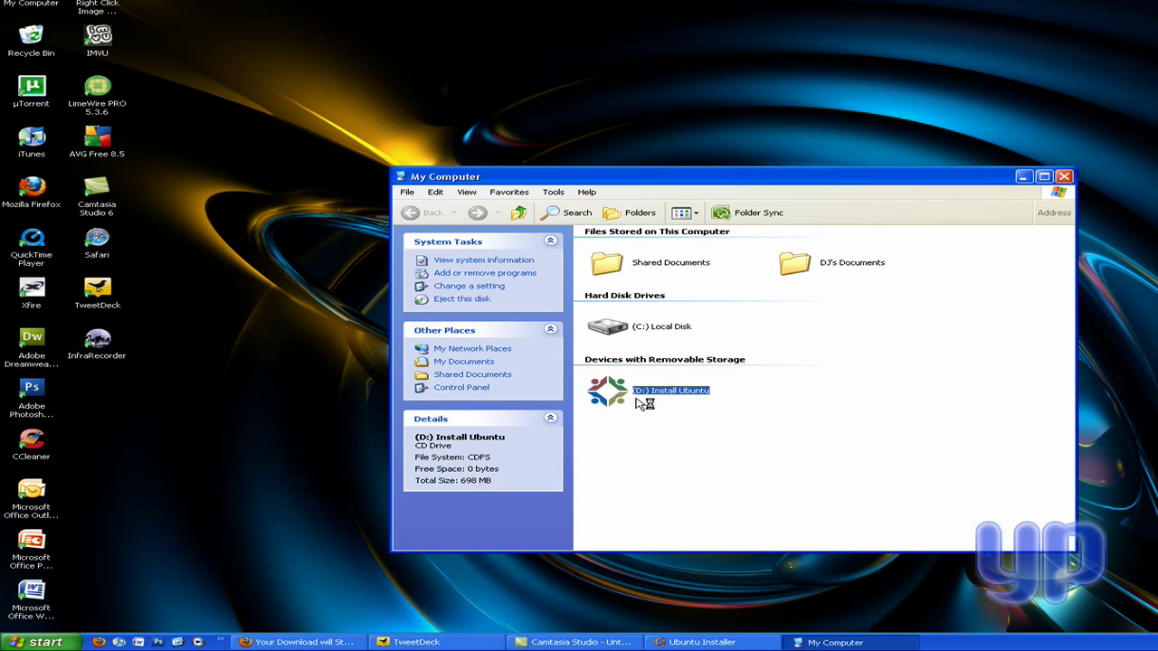
click(1064, 177)
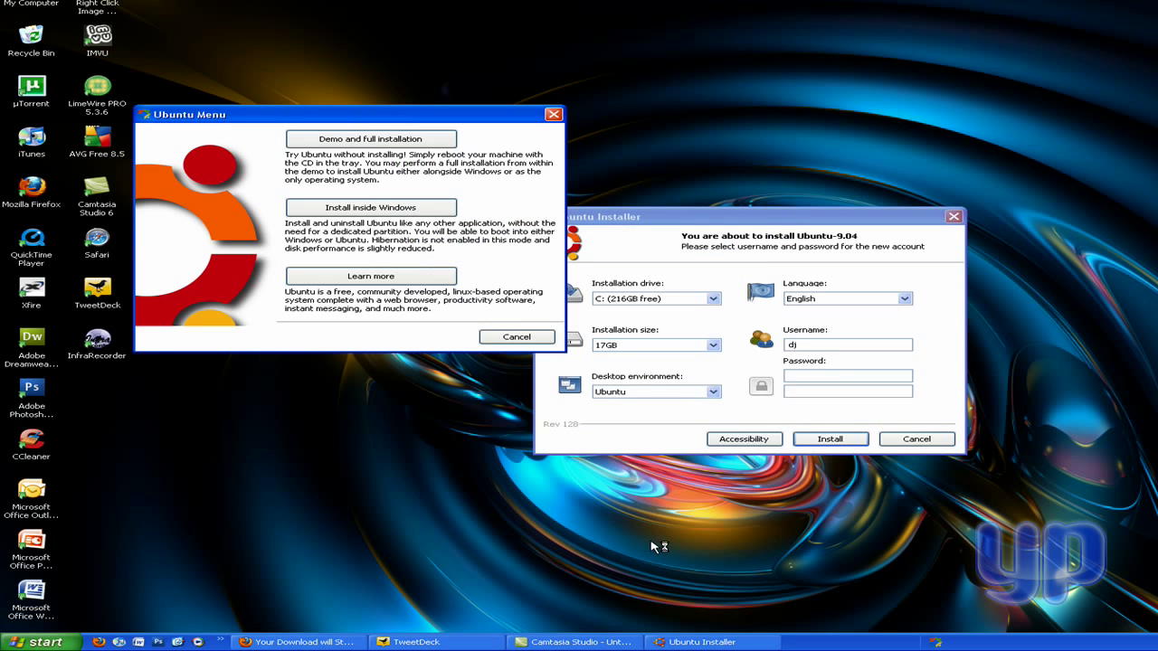
click(554, 114)
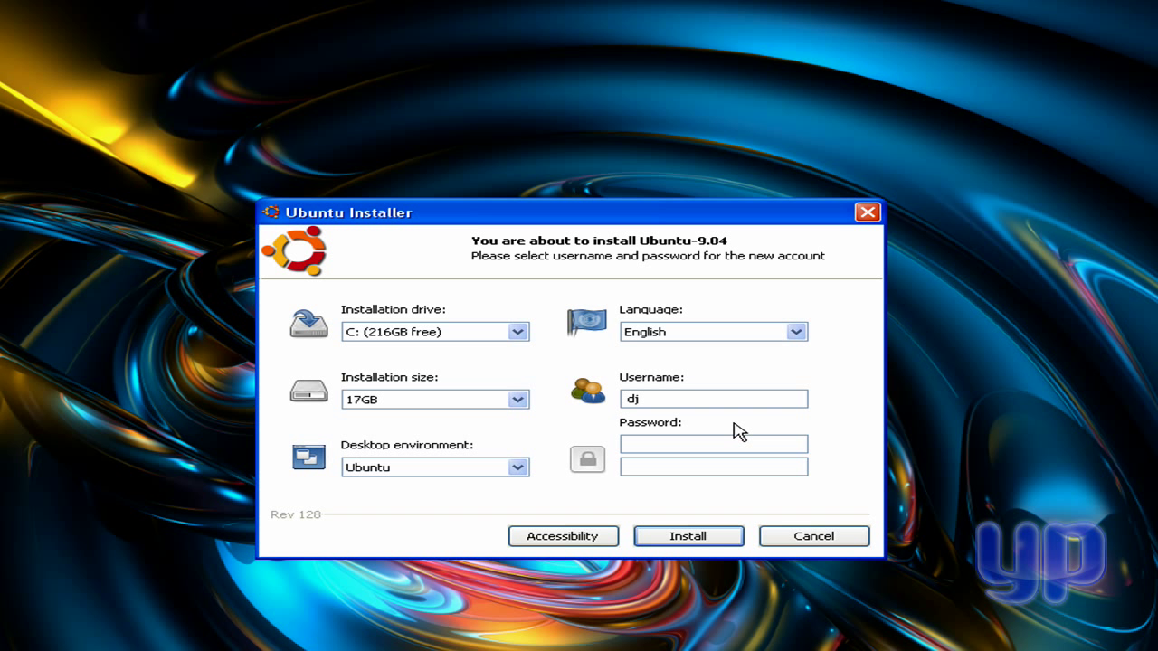
- Set the Wubi installation size to 20GB, keeping Ubuntu as desktop environment and English as language
click(521, 399)
click(520, 401)
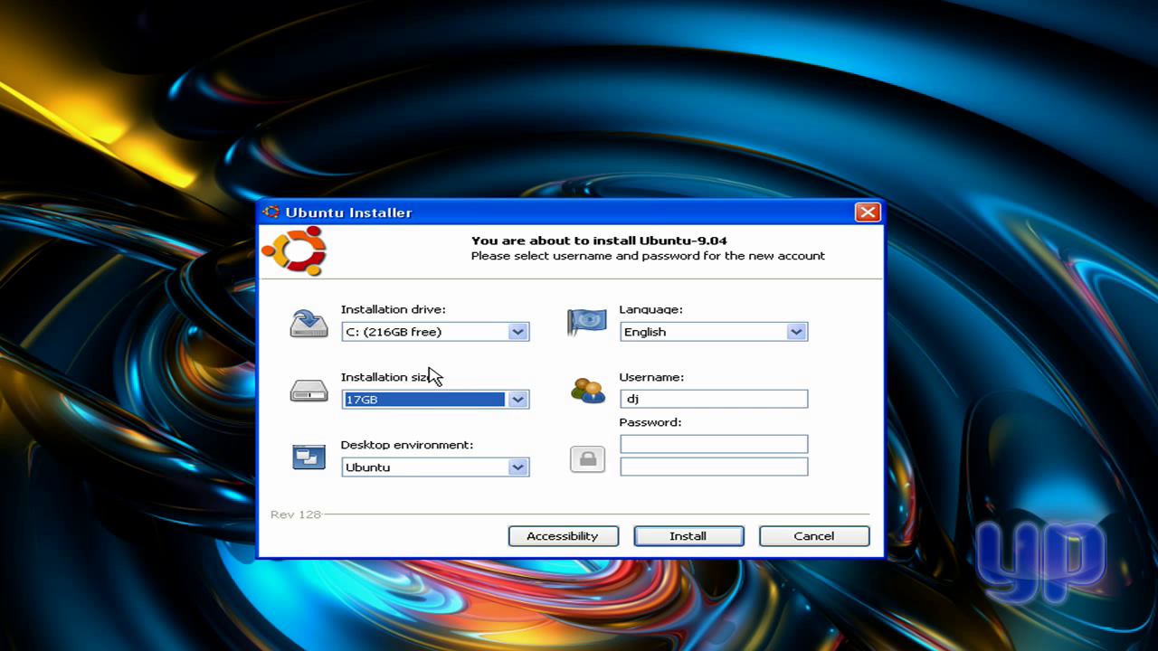
click(450, 402)
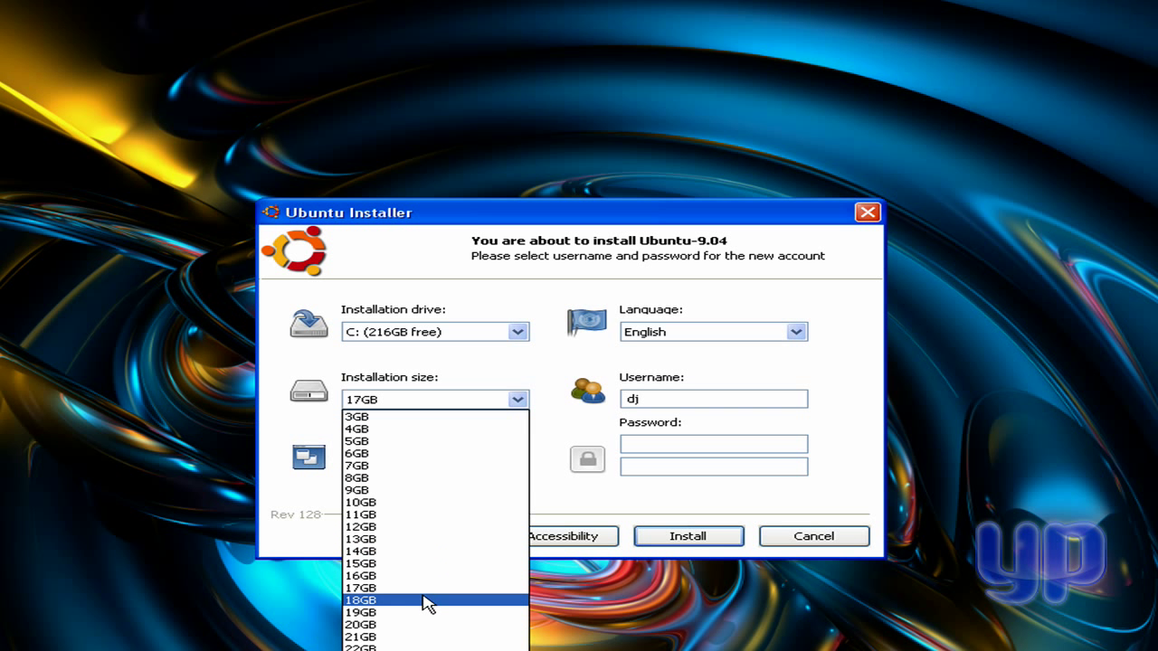
click(431, 625)
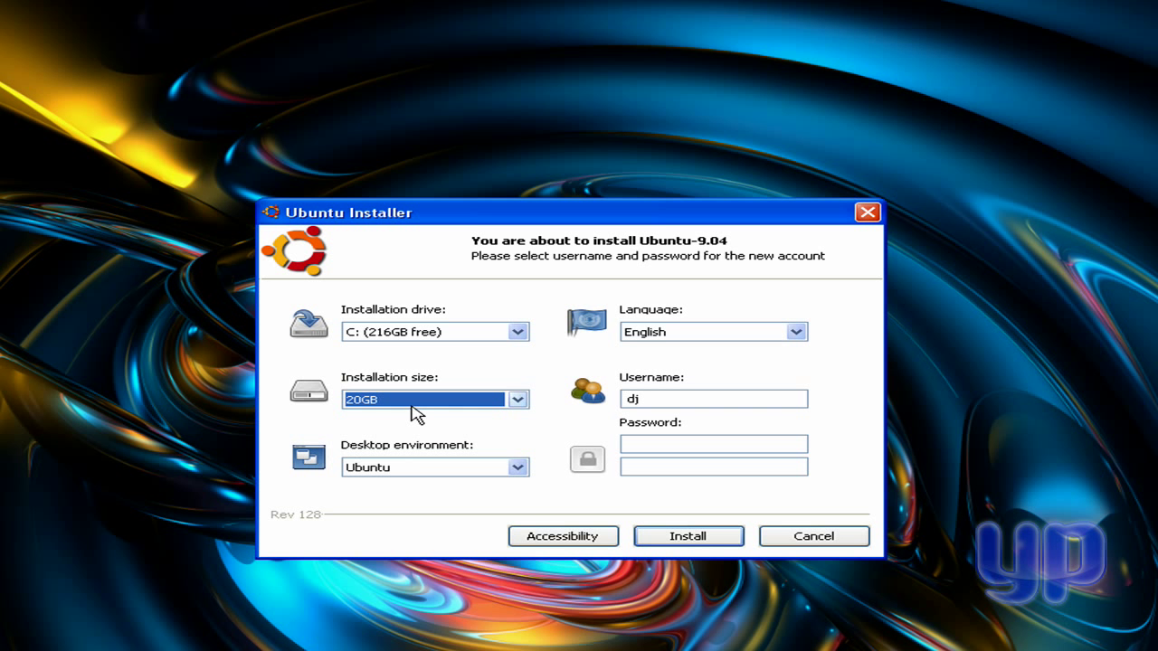
click(434, 471)
click(434, 484)
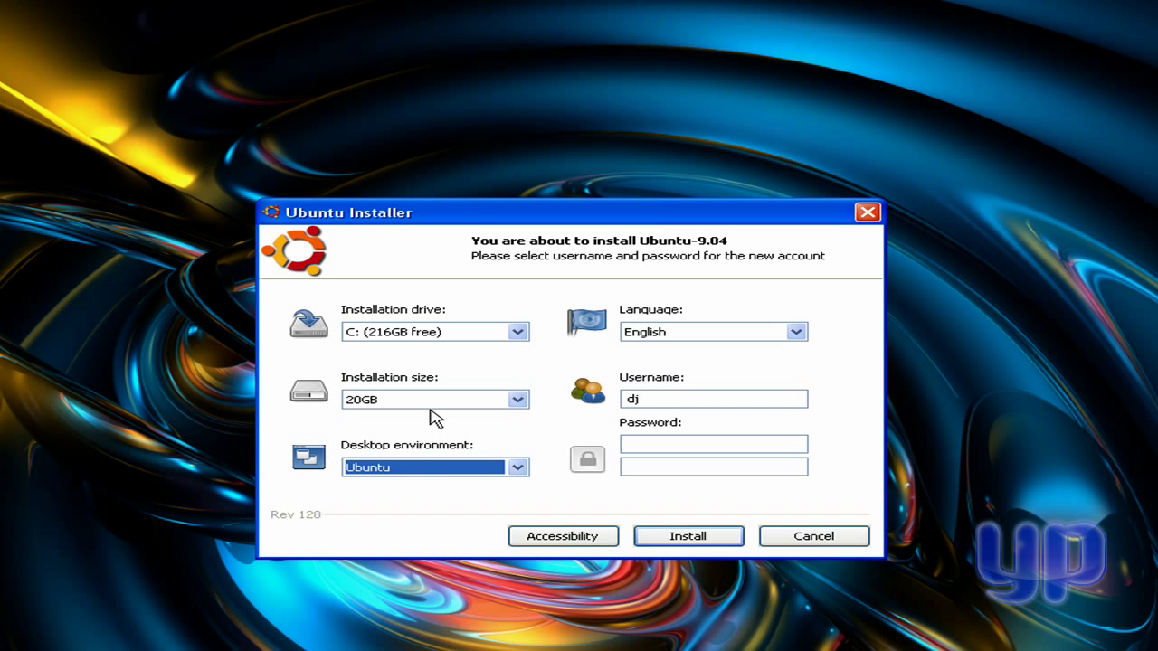
click(717, 334)
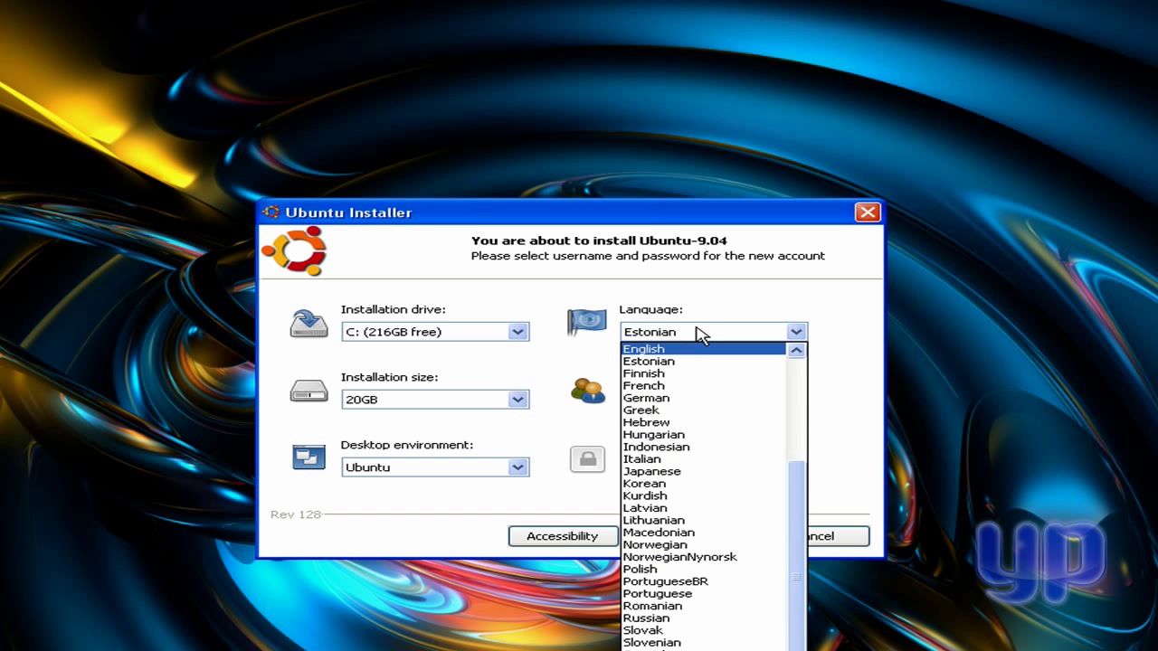
click(692, 341)
- Enter the username, then type the account password and its confirmation
click(680, 400)
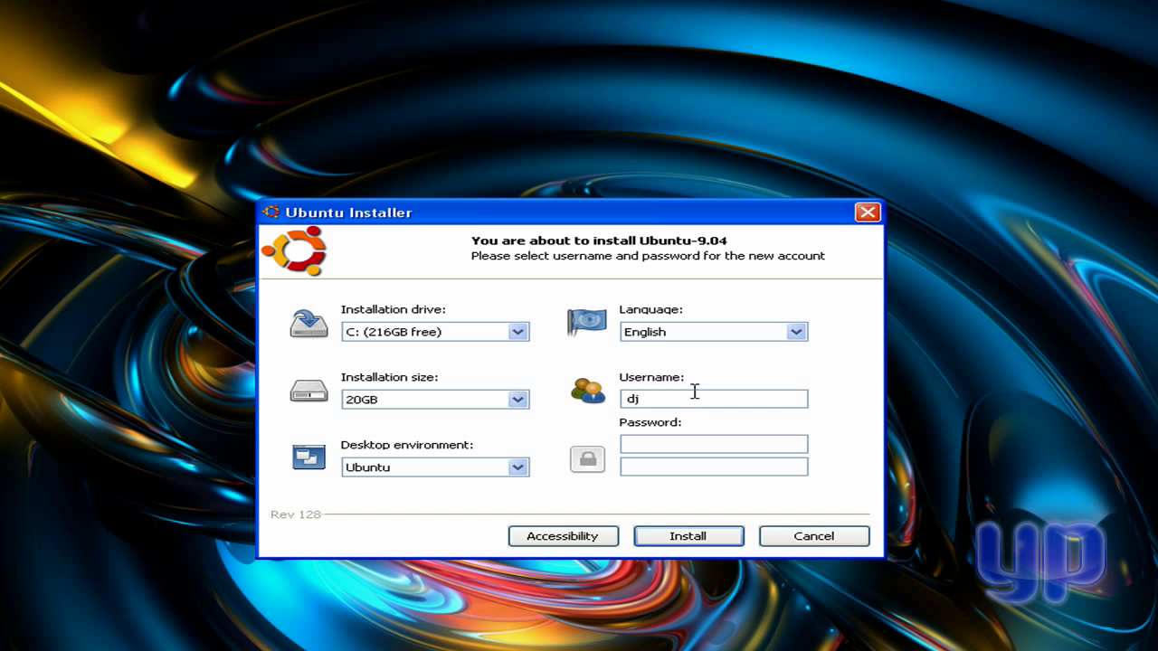
text(djaesch)
key(Tab)
text(********)
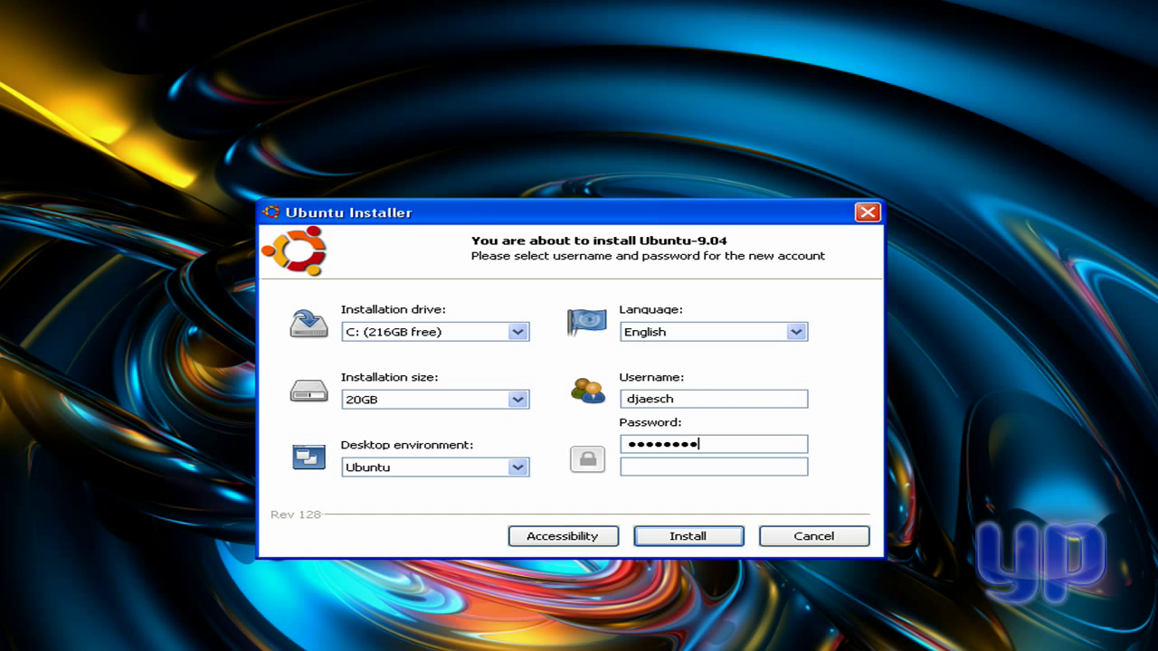
key(Tab)
text(*********)
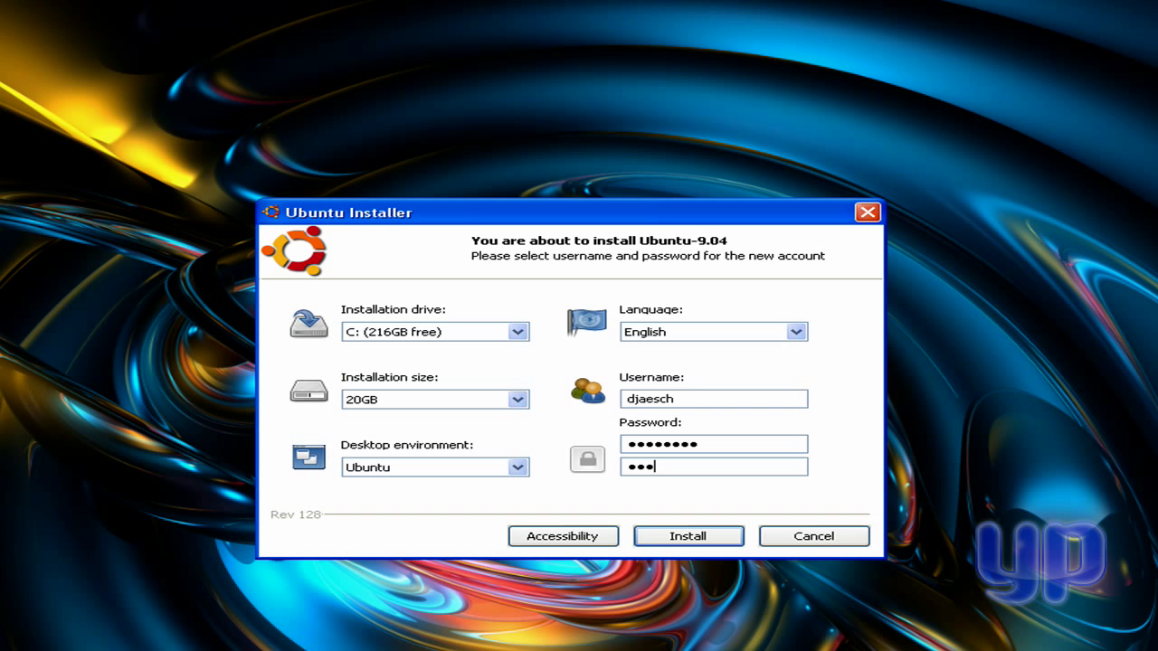